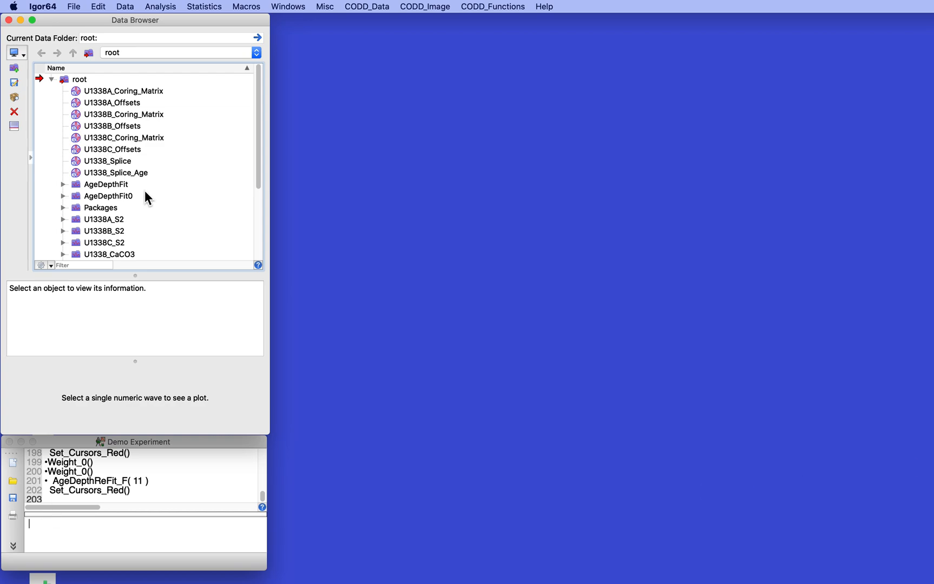
Review the root data folders and expand the AgeDepthFit folder to examine its age, depth, event and data-type waves.
scroll(144, 190, down, 3)
scroll(146, 198, down, 3)
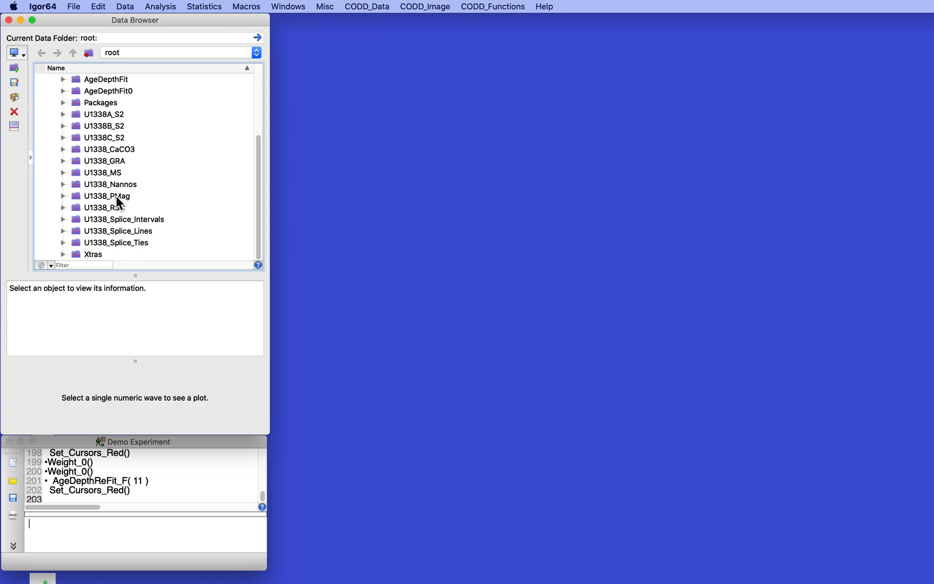
scroll(117, 198, up, 5)
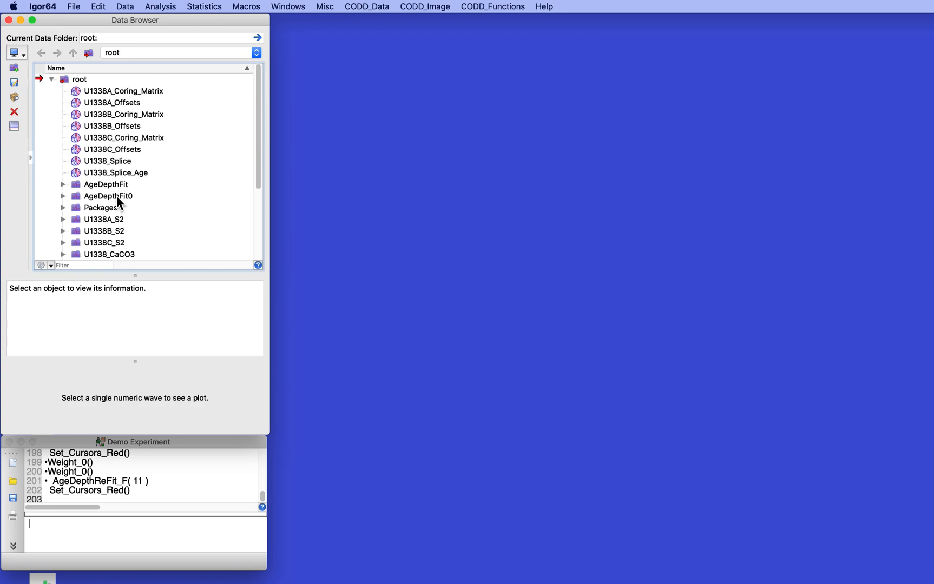
click(63, 184)
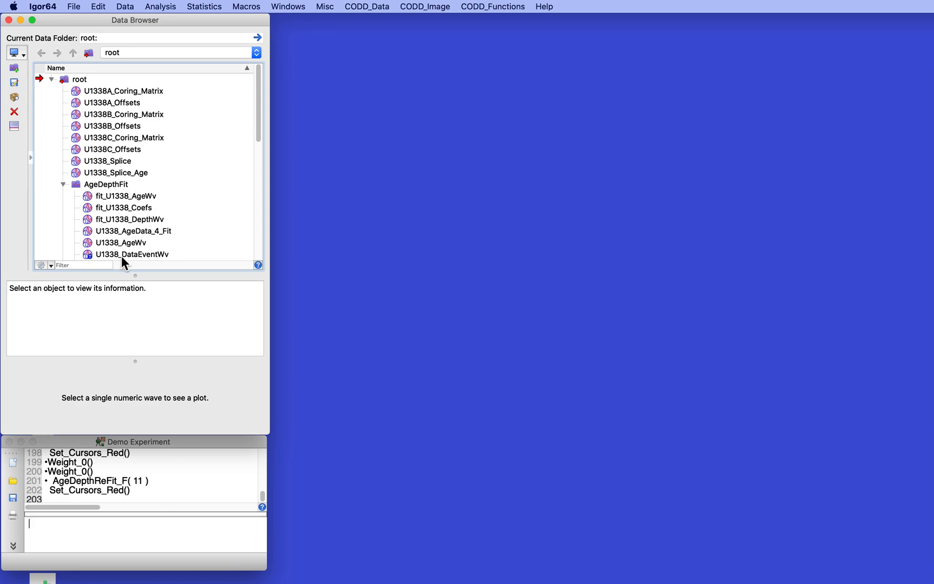
scroll(148, 216, down, 2)
scroll(147, 214, down, 1)
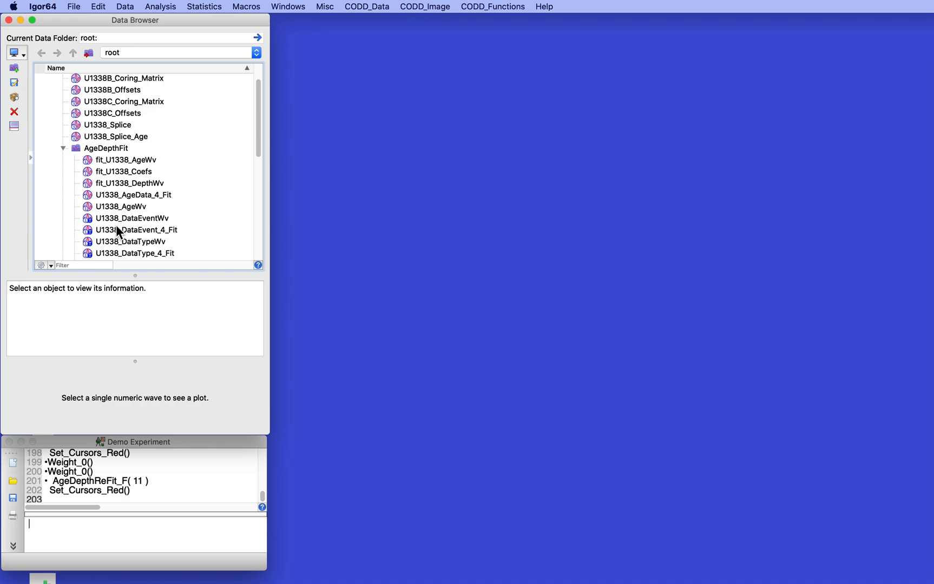
scroll(129, 230, down, 3)
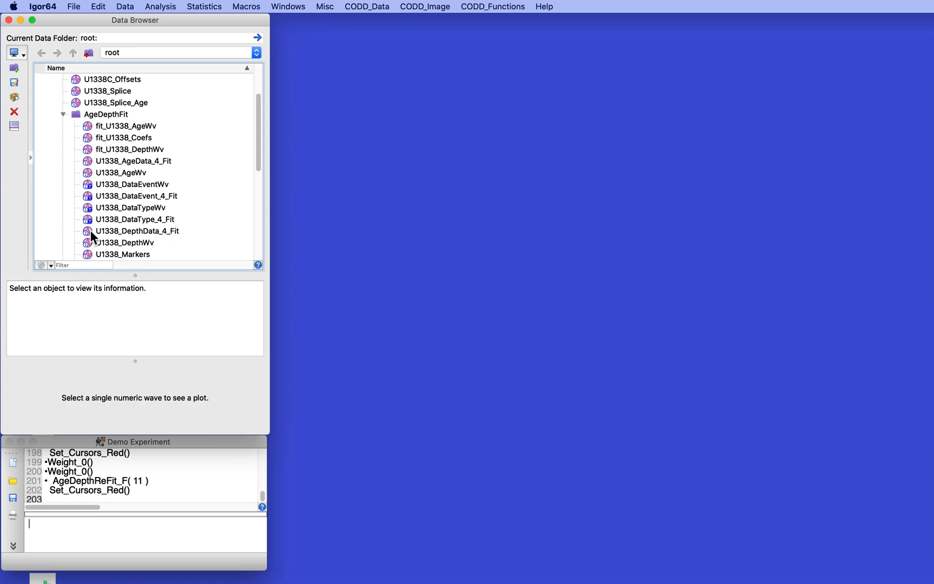
Run AgeDepthFit for site U1338 on the AgeDepthFit folder with order of fit 4, forced through zero, with Age as the X axis.
click(365, 6)
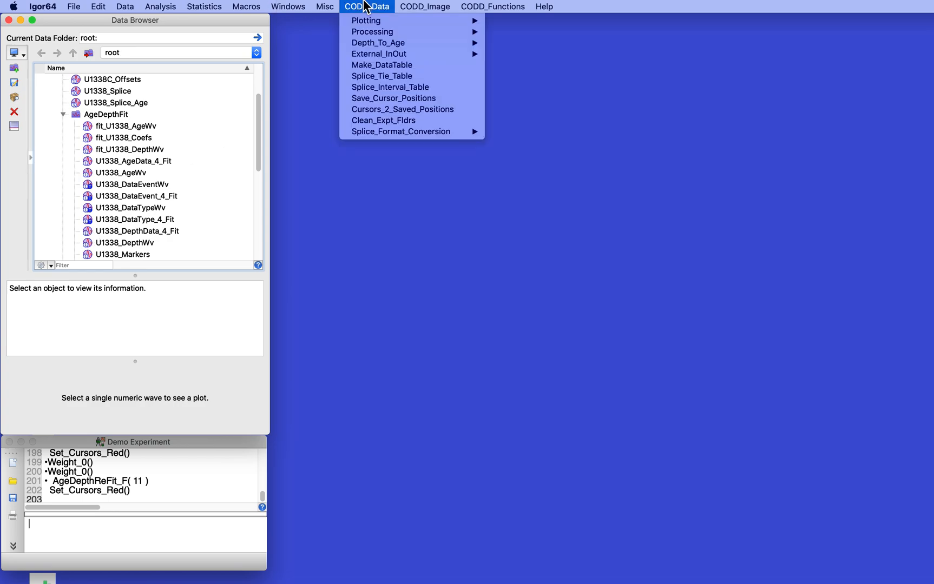
mouse_move(369, 37)
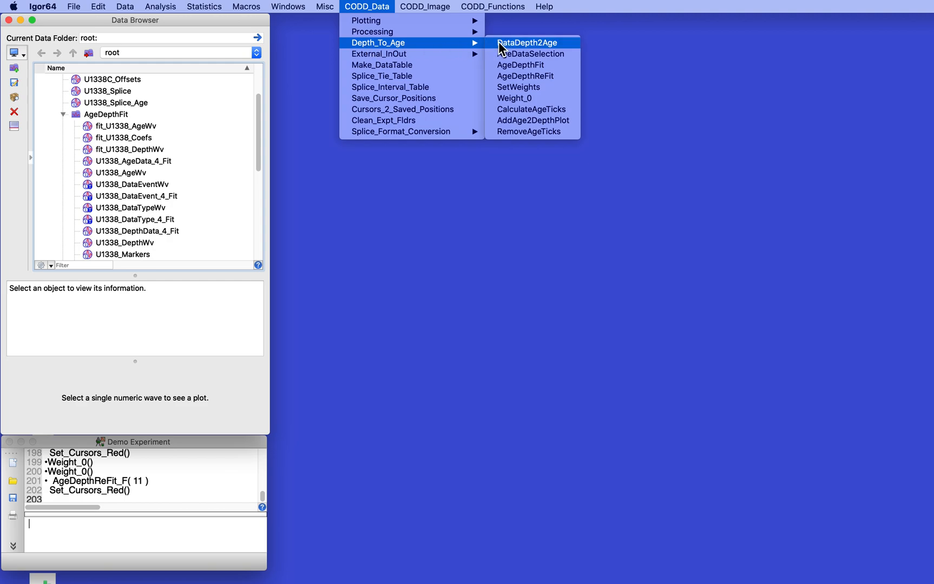
click(520, 64)
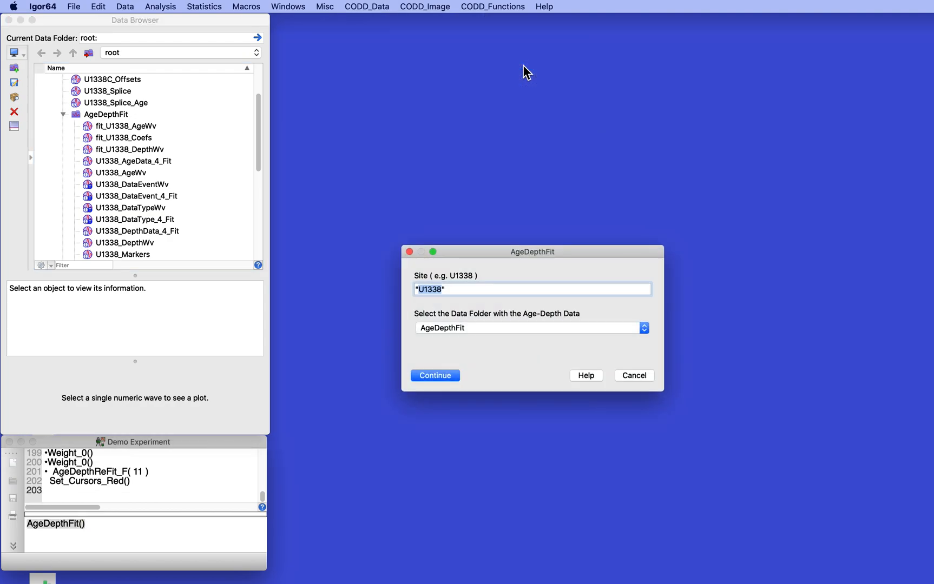
click(429, 376)
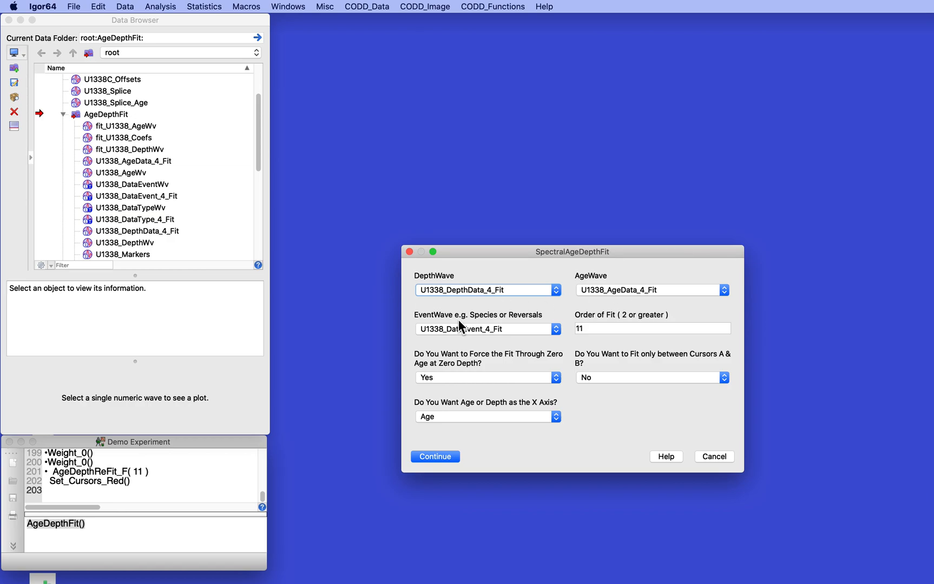
click(617, 330)
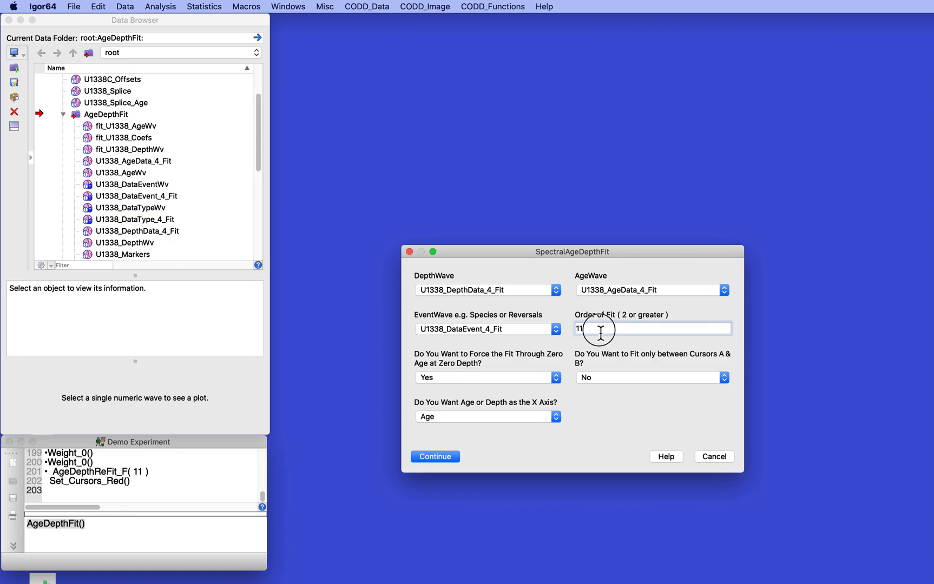
text(4)
click(436, 456)
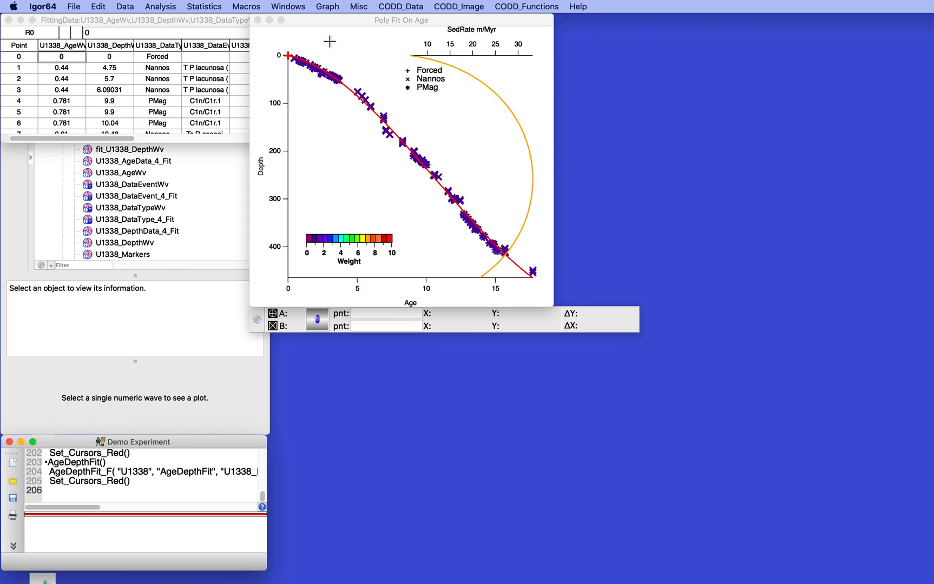
Move the Poly Fit On Age plot clear of the fitting data table and enlarge its window.
mouse_move(331, 15)
mouse_down()
mouse_move(371, 34)
mouse_move(384, 20)
mouse_up()
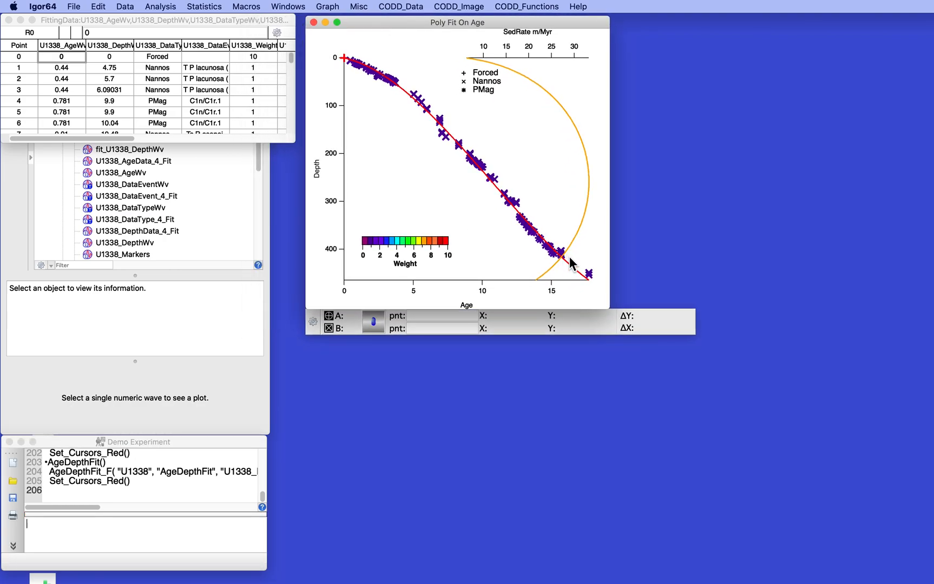
drag(606, 308, 873, 523)
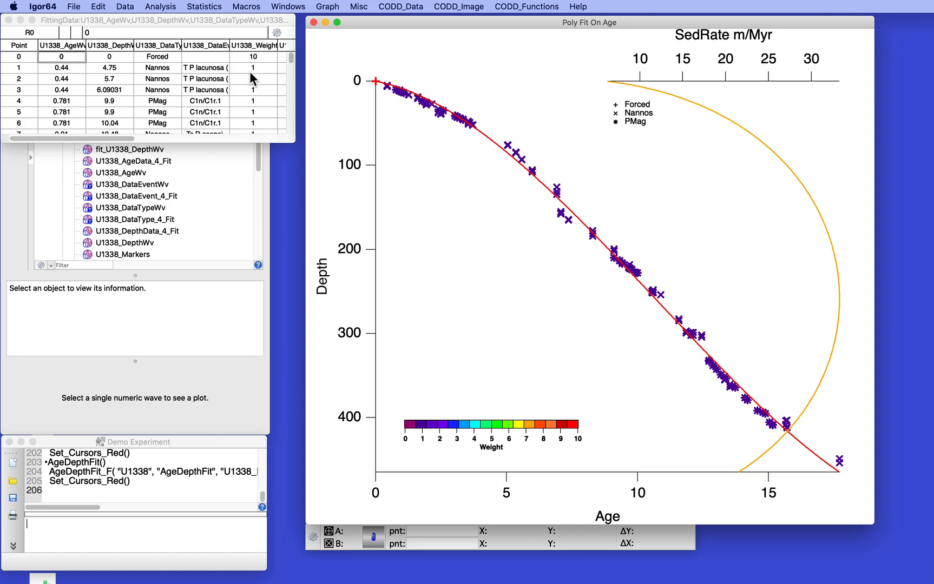
Lengthen the fitting data table window and review the weights of all data points down to the last row.
scroll(251, 79, down, 5)
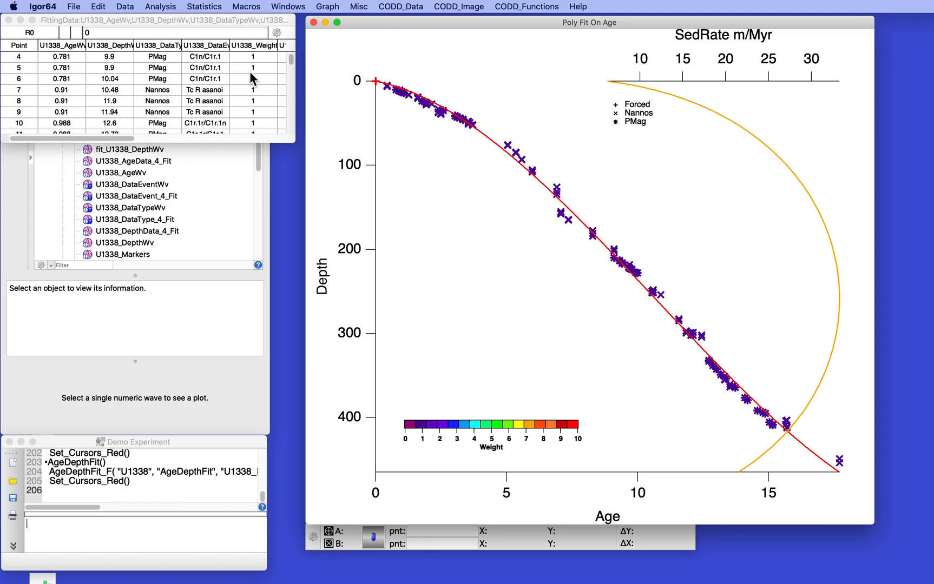
drag(295, 146, 293, 427)
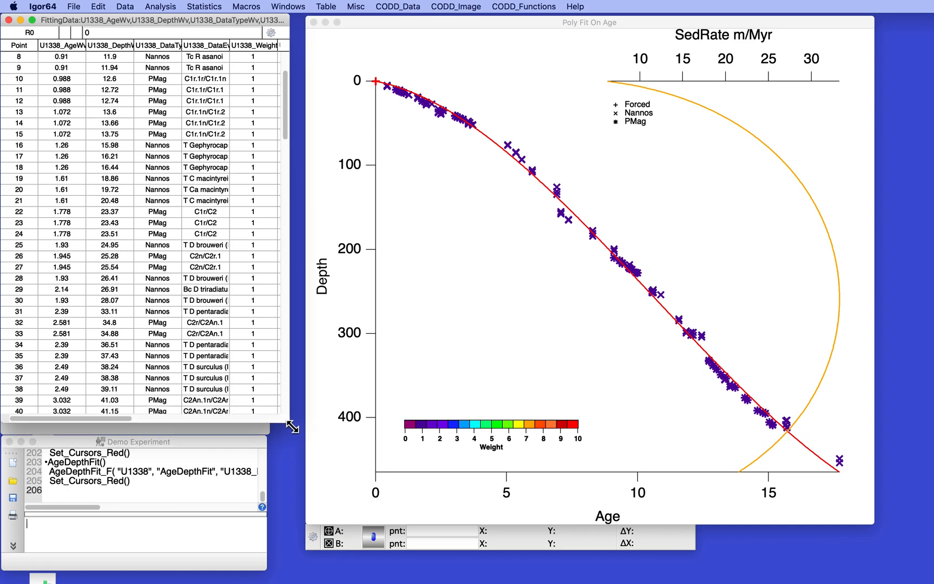
scroll(196, 171, up, 5)
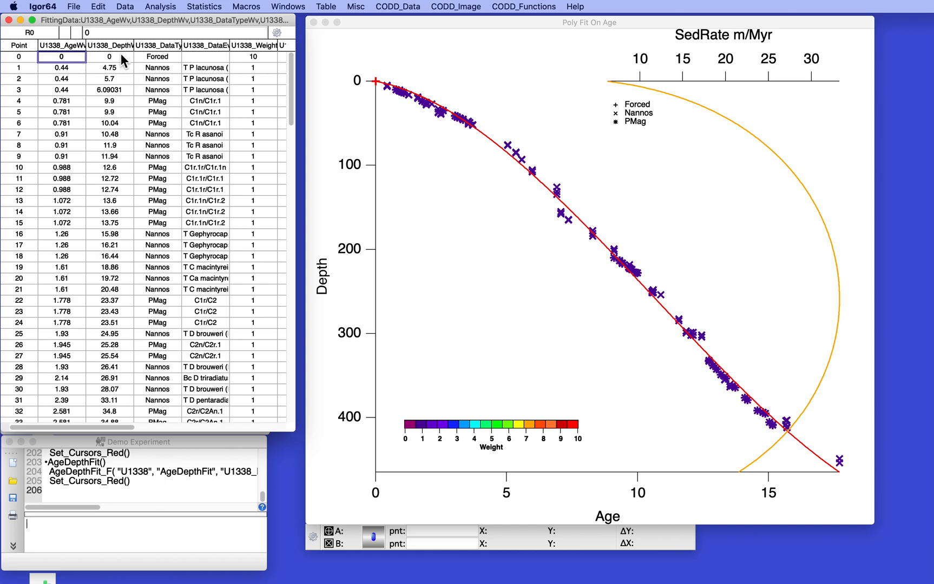
scroll(240, 271, down, 20)
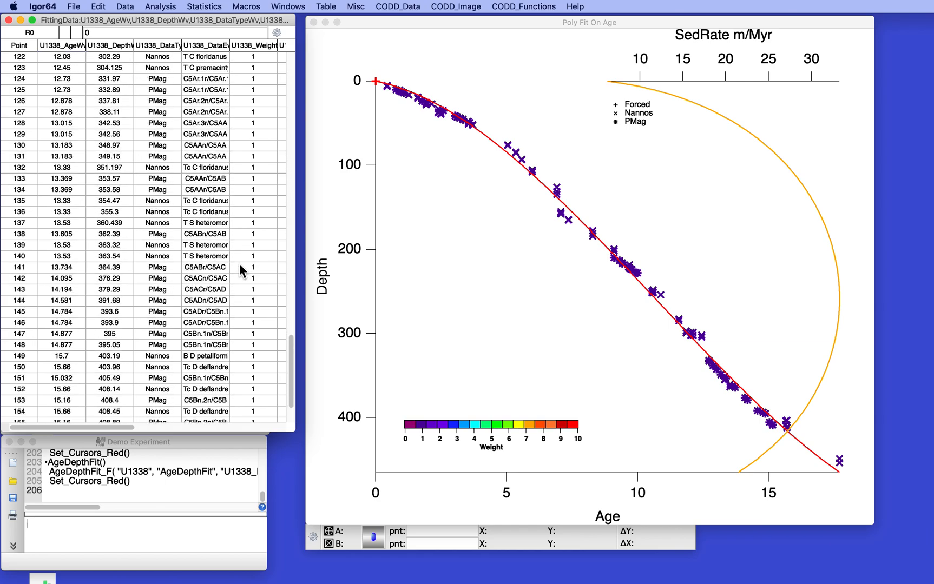
scroll(241, 270, down, 2)
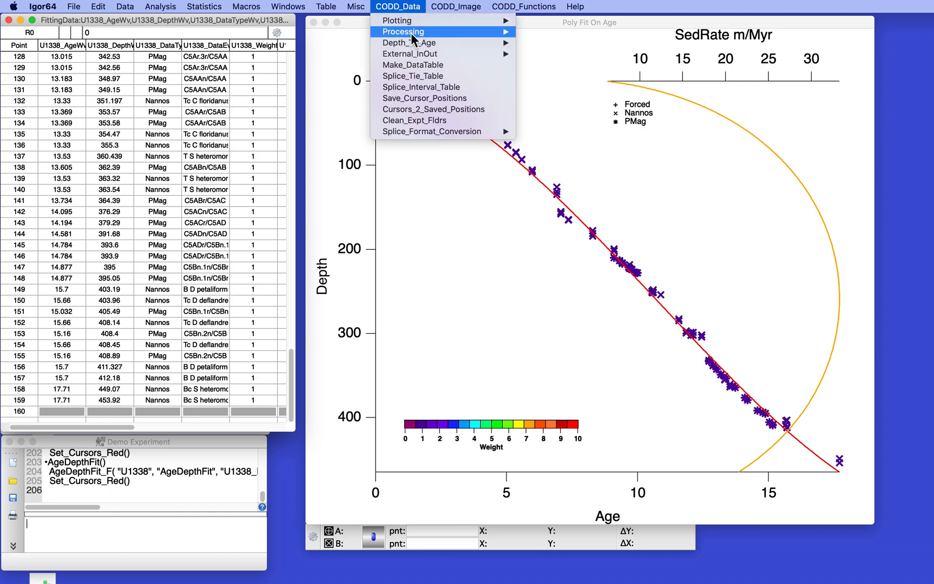
Set the weight of the PMag data type to 10 for site U1338 using SetWeights.
mouse_move(410, 43)
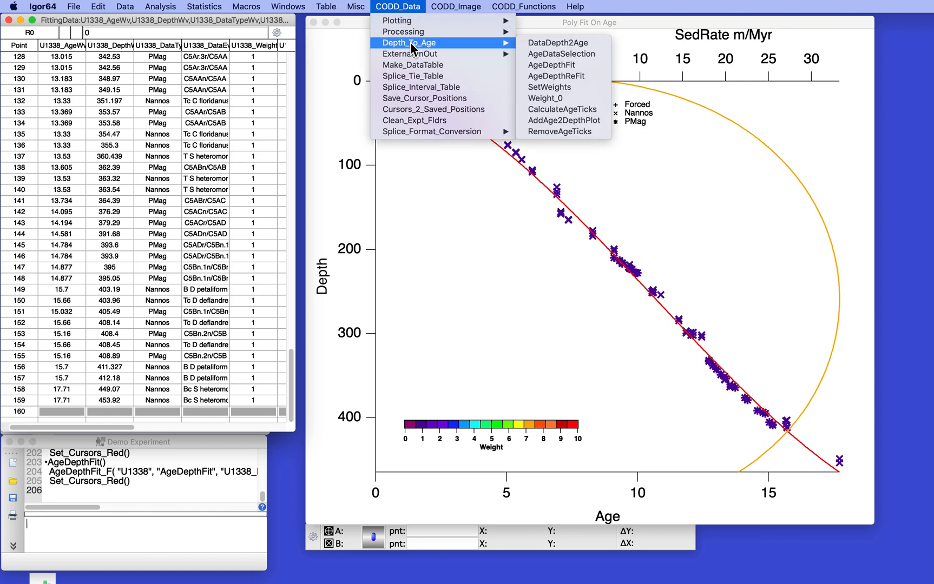
click(552, 85)
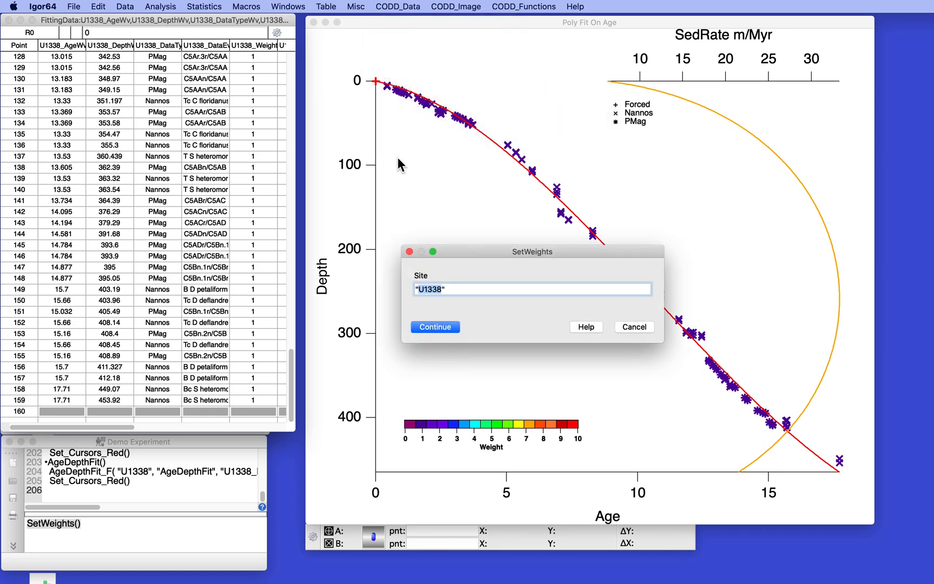
click(436, 327)
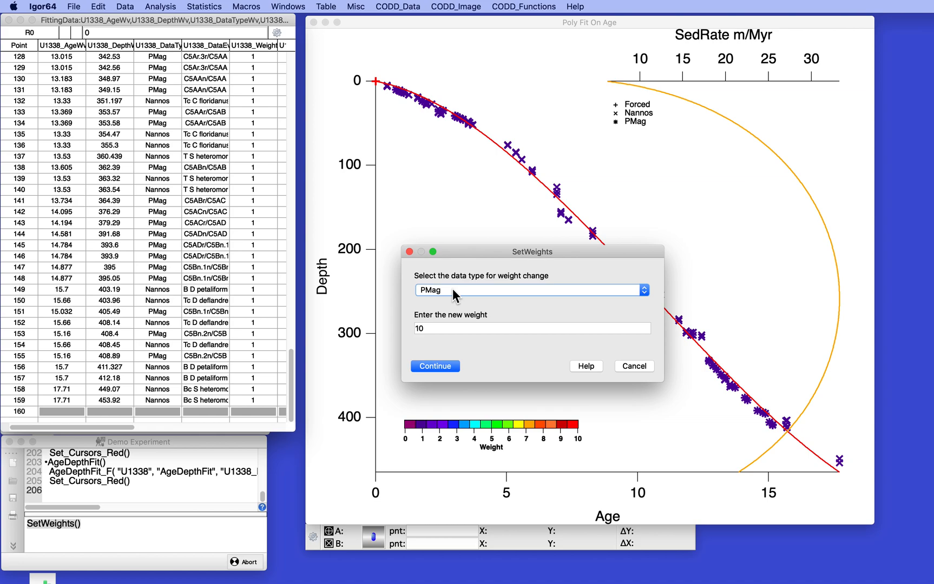
click(440, 329)
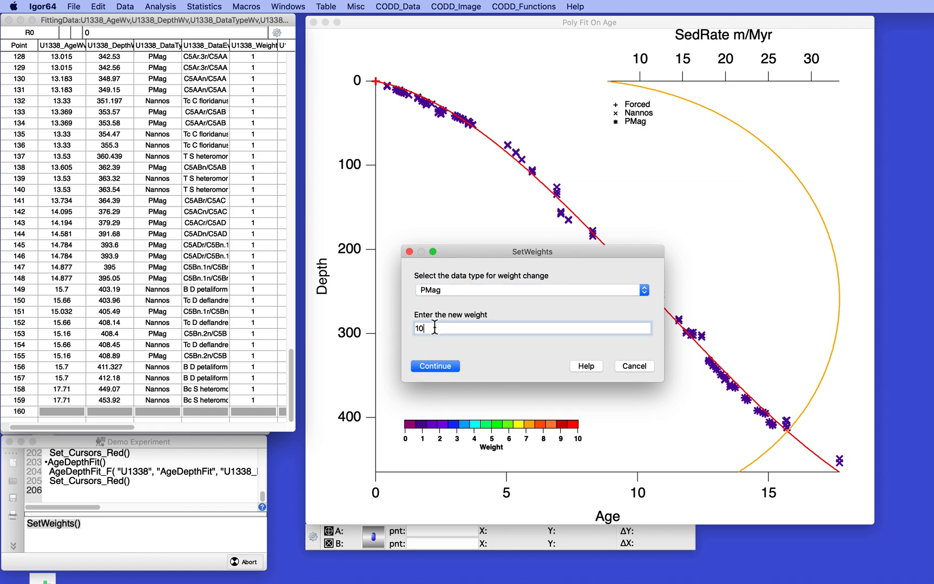
click(435, 366)
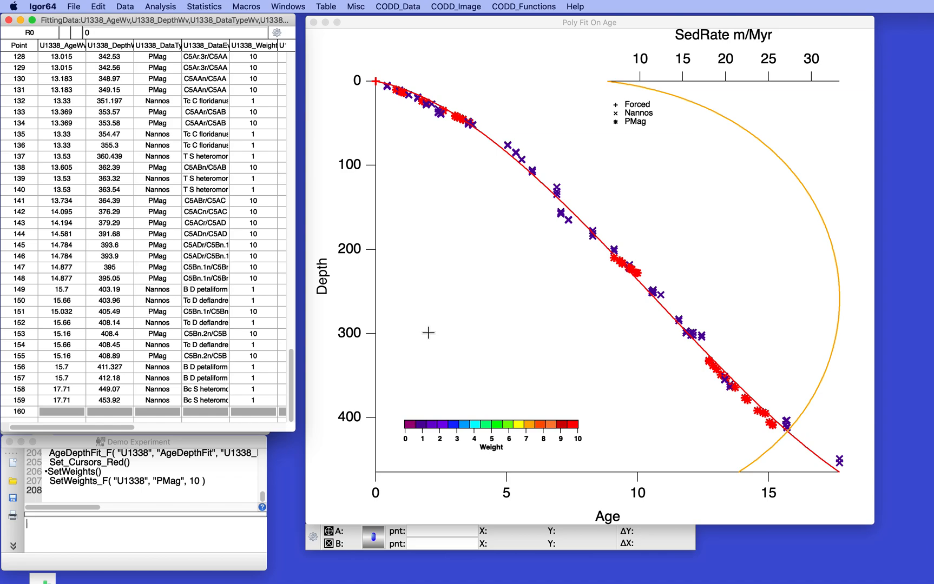
Refit the weighted age-depth data with AgeDepthReFit, using order of fit 4.
click(187, 542)
click(398, 6)
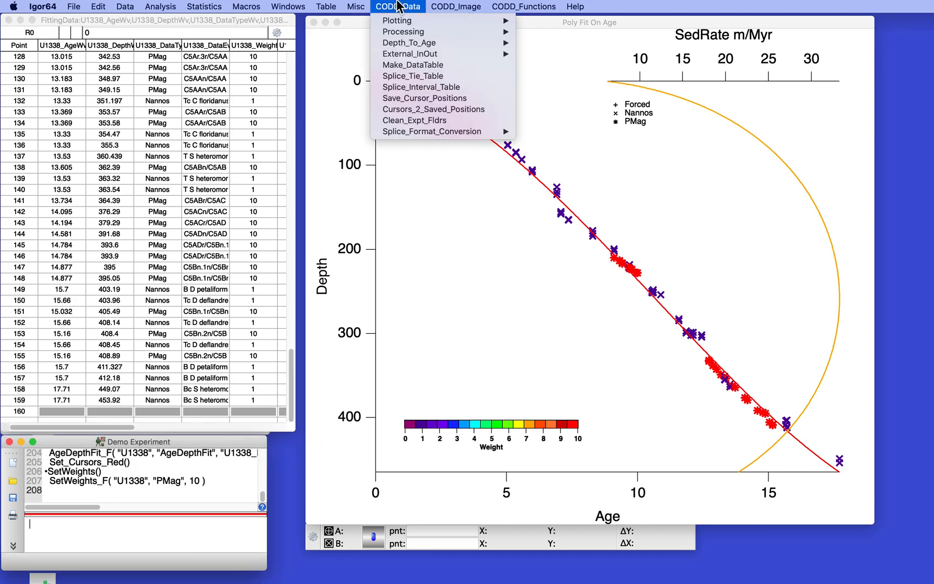
mouse_move(399, 46)
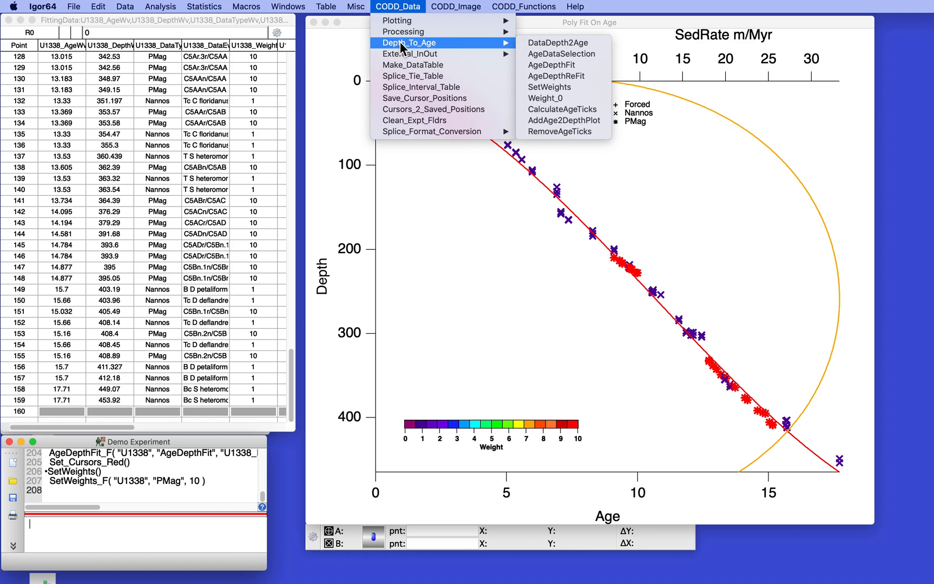
click(558, 76)
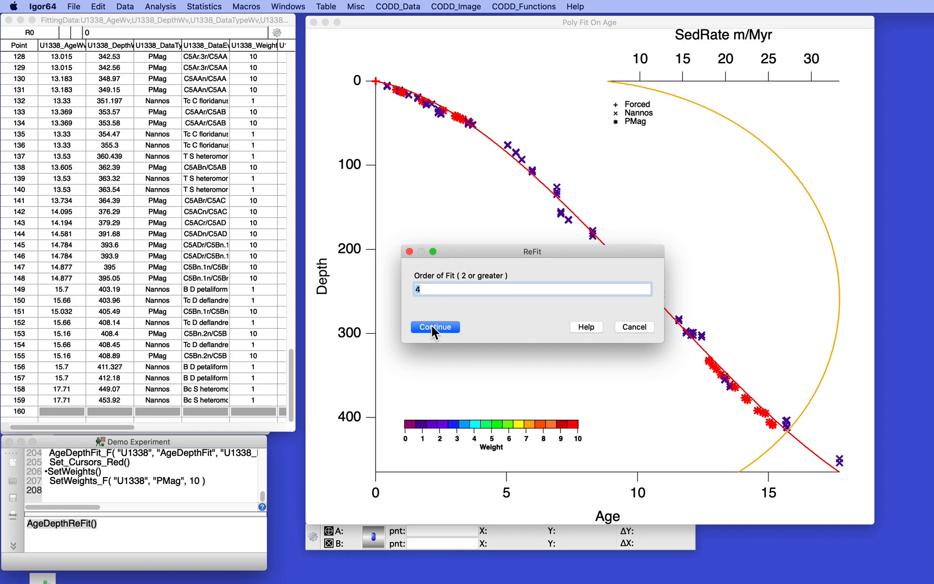
click(433, 327)
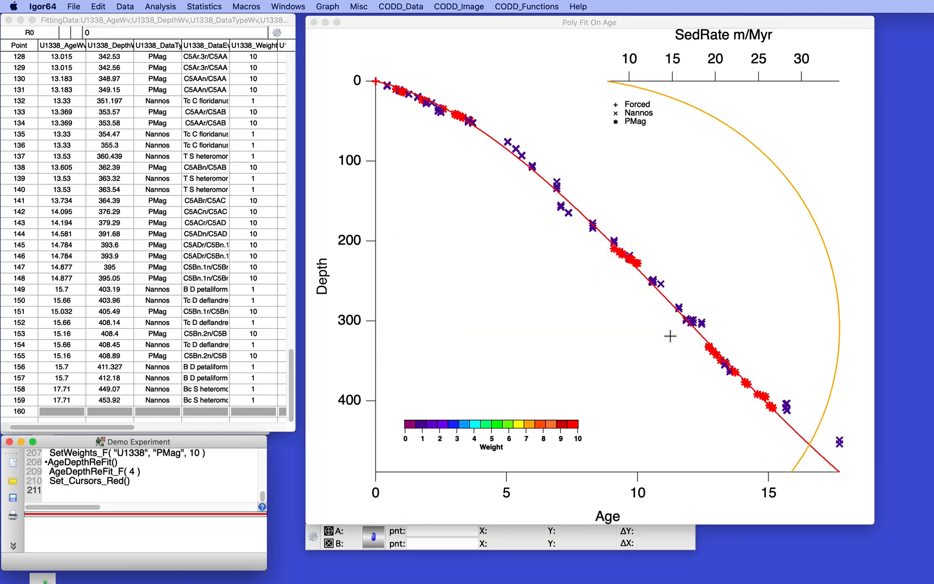
Expand the plot around ages of about 11.5 to 16 to inspect the fit against the deep PMag points, and restore the full range.
drag(673, 328, 795, 424)
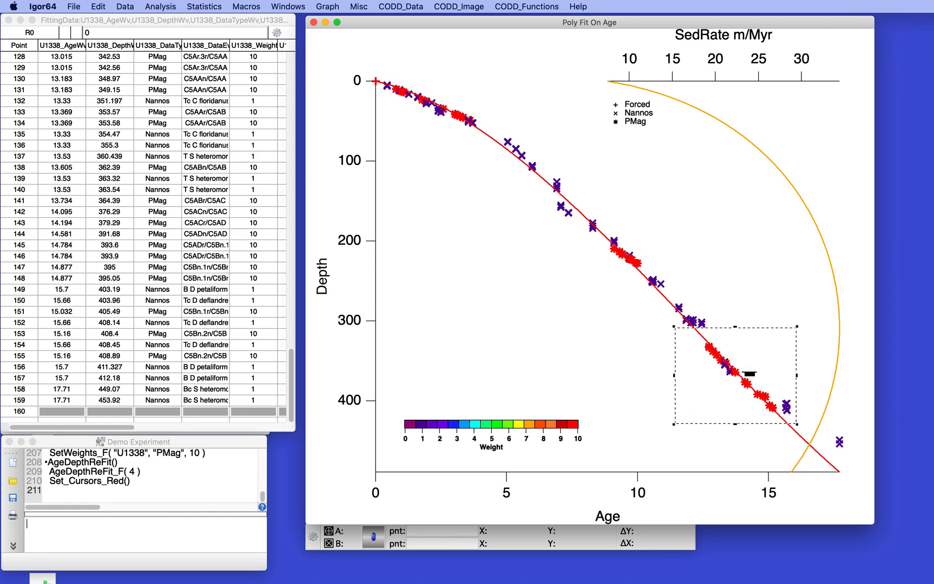
click(746, 370)
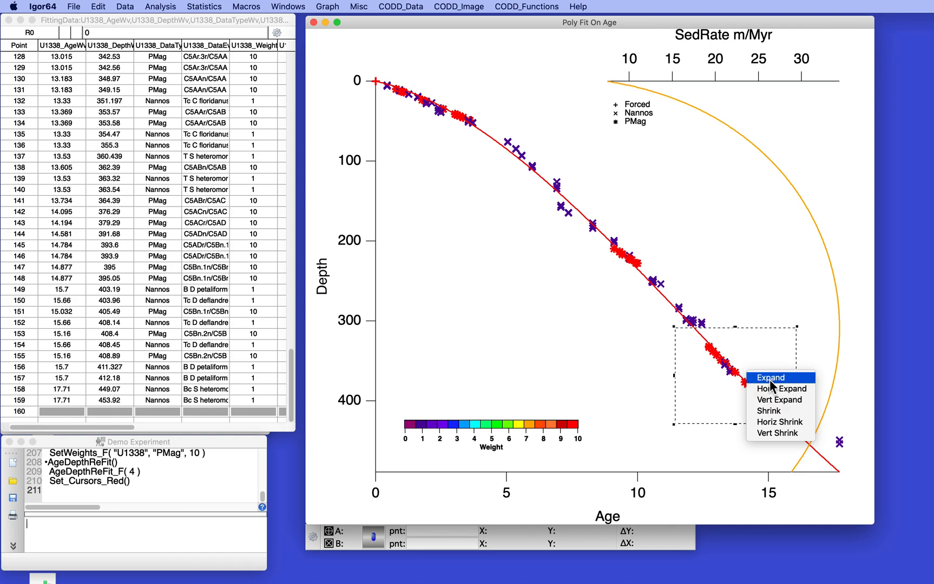
click(771, 378)
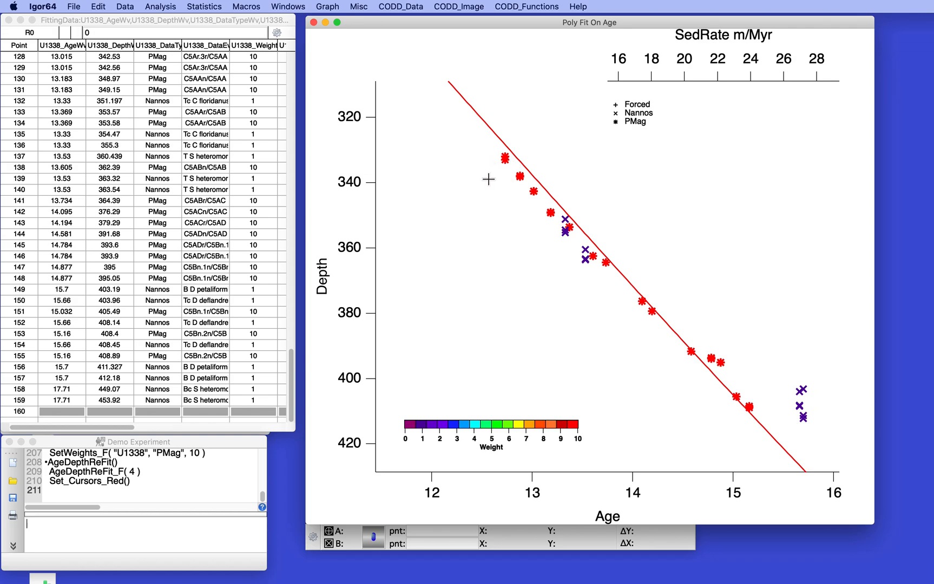
key(super+a)
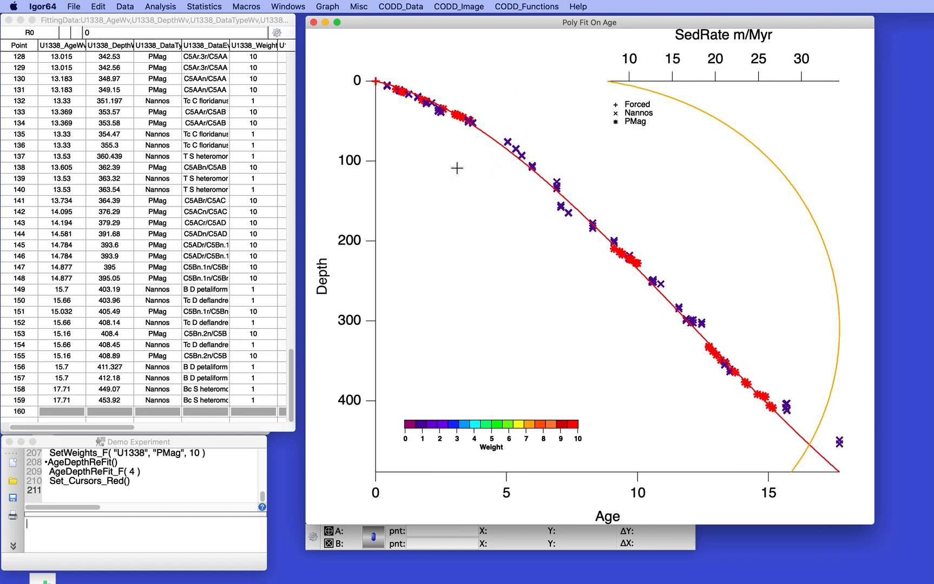
Expand the plot around ages of about 8 to 11 to inspect the fit against the middle PMag cluster, and restore the full range.
drag(582, 226, 672, 290)
click(652, 270)
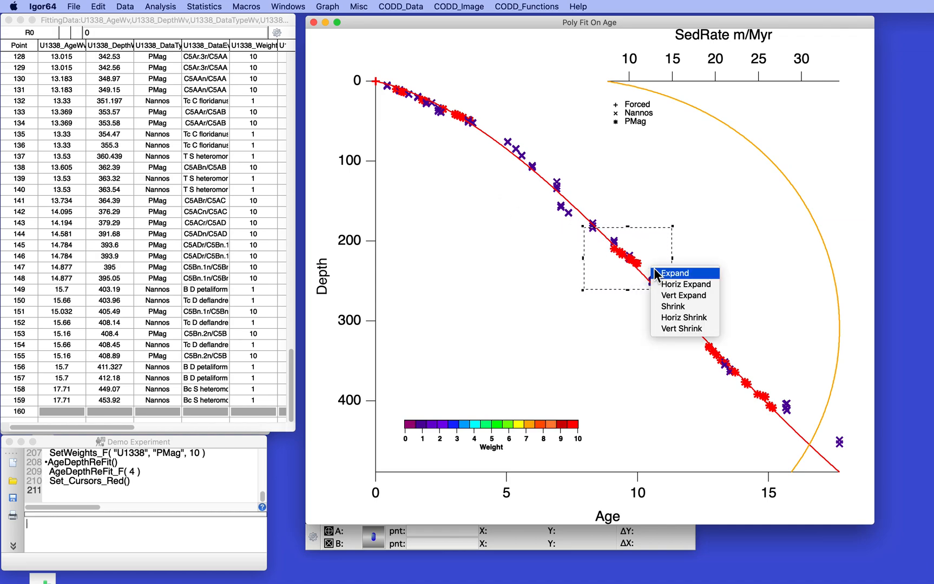
click(666, 274)
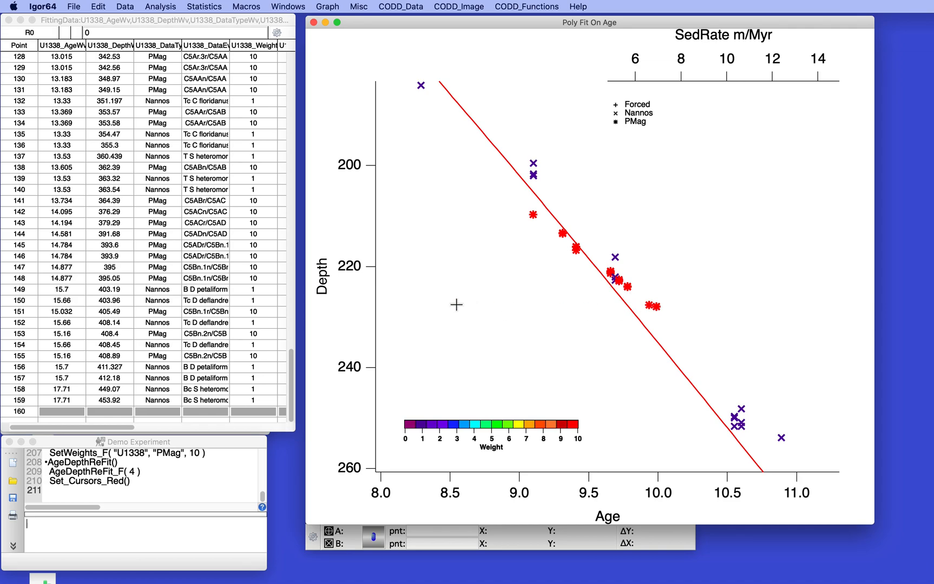
key(super+a)
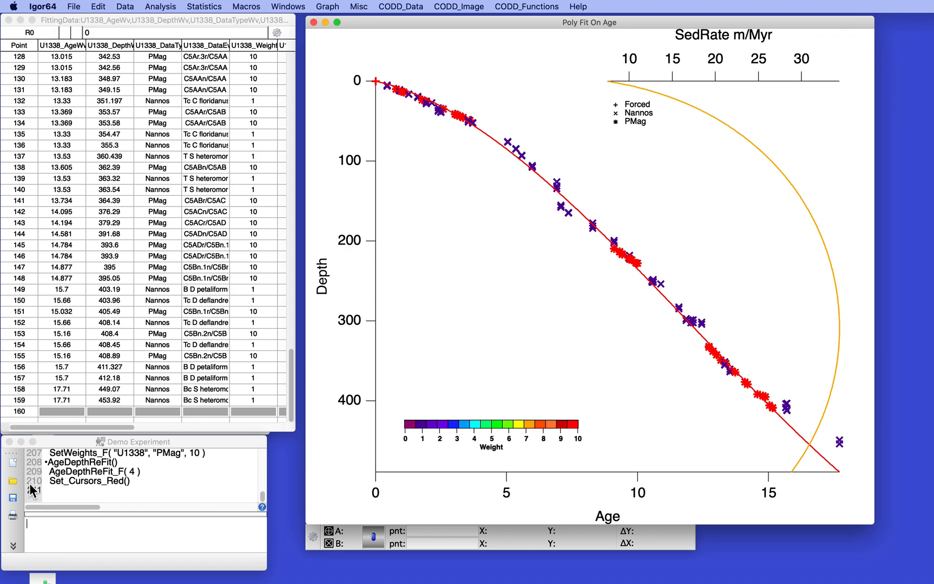
Refit the weighted age-depth data by rerunning the AgeDepthReFit command with order of fit 6.
click(49, 476)
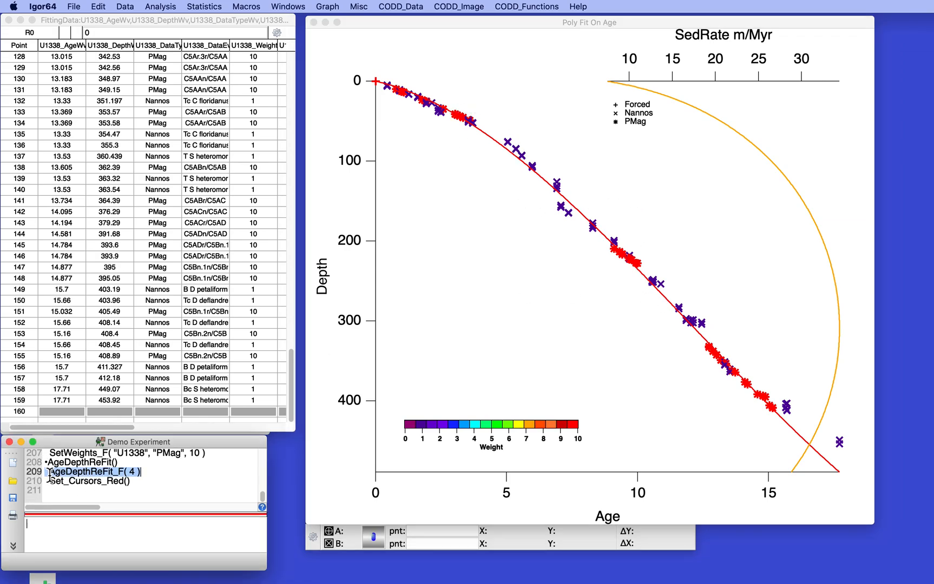
key(Return)
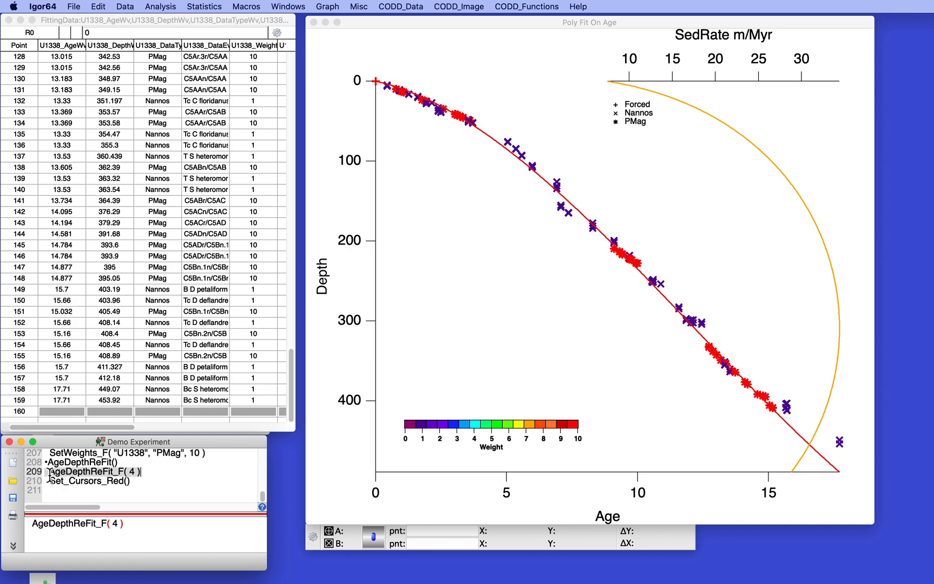
double_click(114, 524)
text(6)
key(Return)
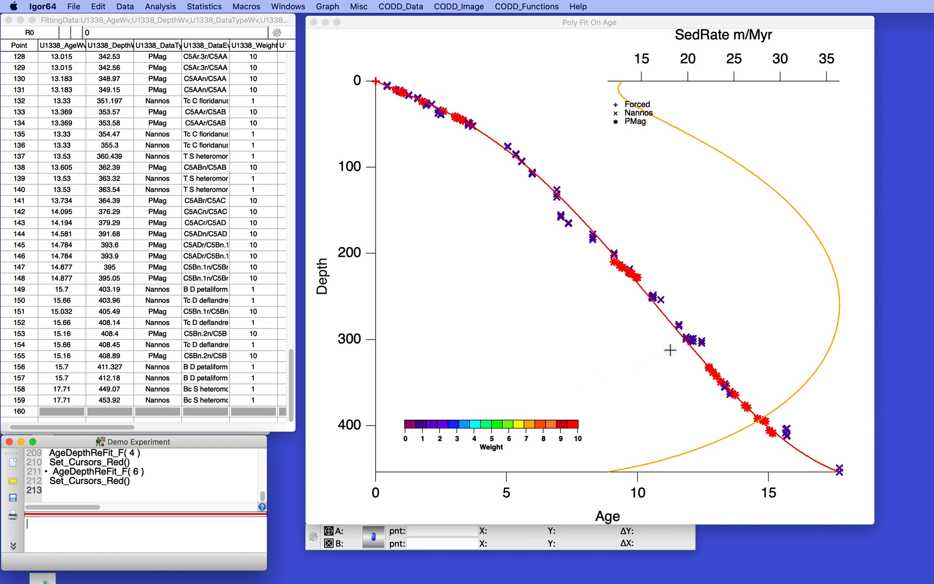
Expand the plot around ages of about 12 to 15.5 to inspect the fit against the deep PMag points, and restore the full range.
drag(683, 346, 787, 456)
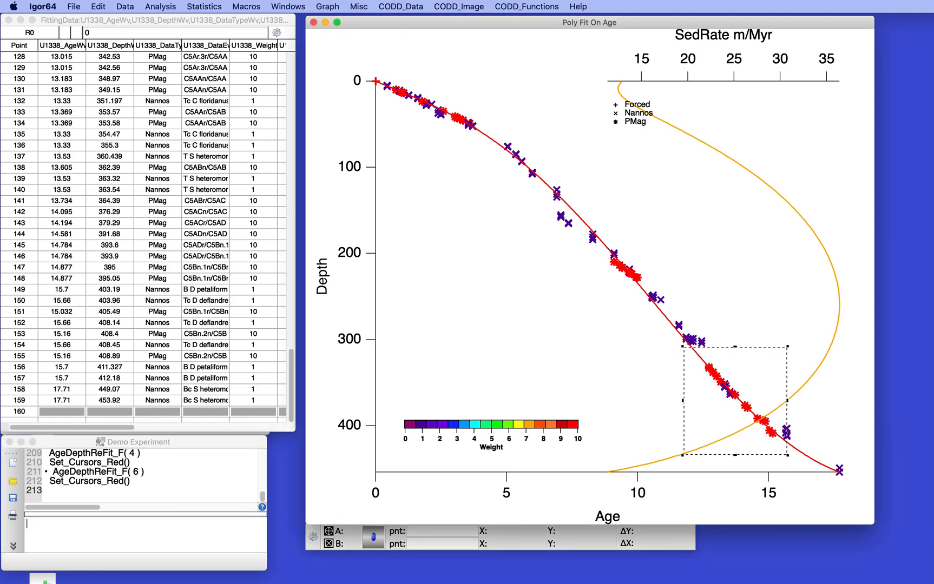
click(752, 425)
click(765, 430)
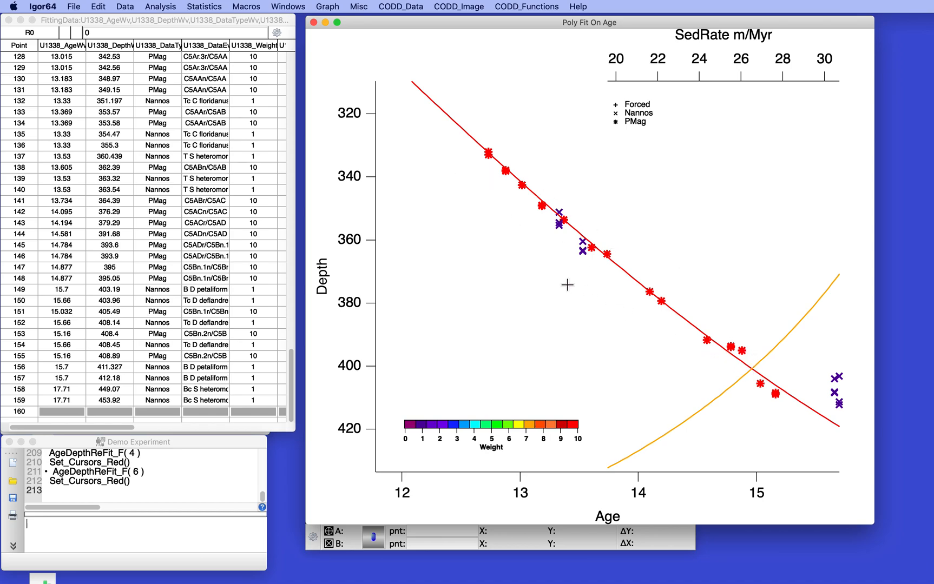
key(super+z)
Expand the plot around ages of 0 to about 5 to inspect the fit against the shallow PMag points, and restore the full range.
drag(513, 99, 349, 171)
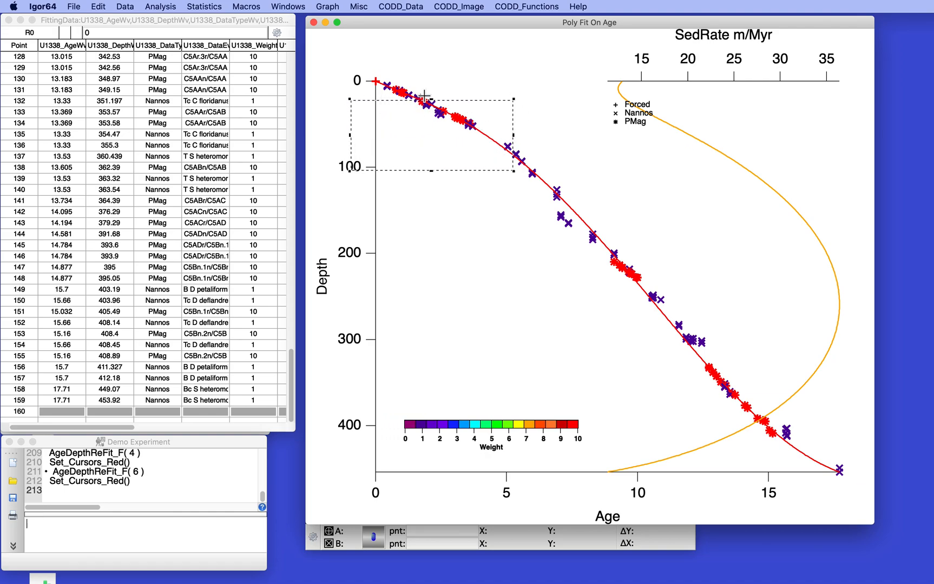
drag(431, 99, 431, 70)
click(435, 155)
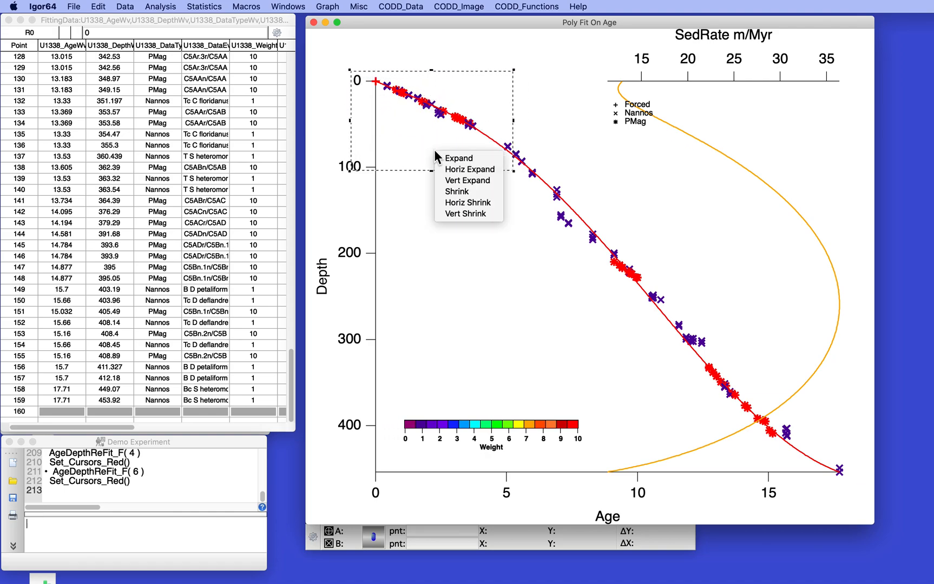
click(449, 158)
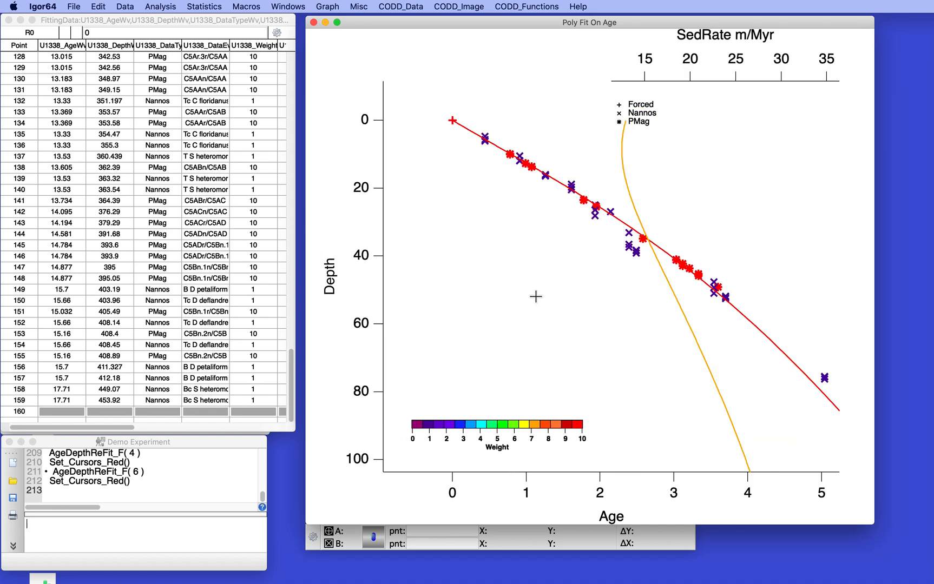
key(super+a)
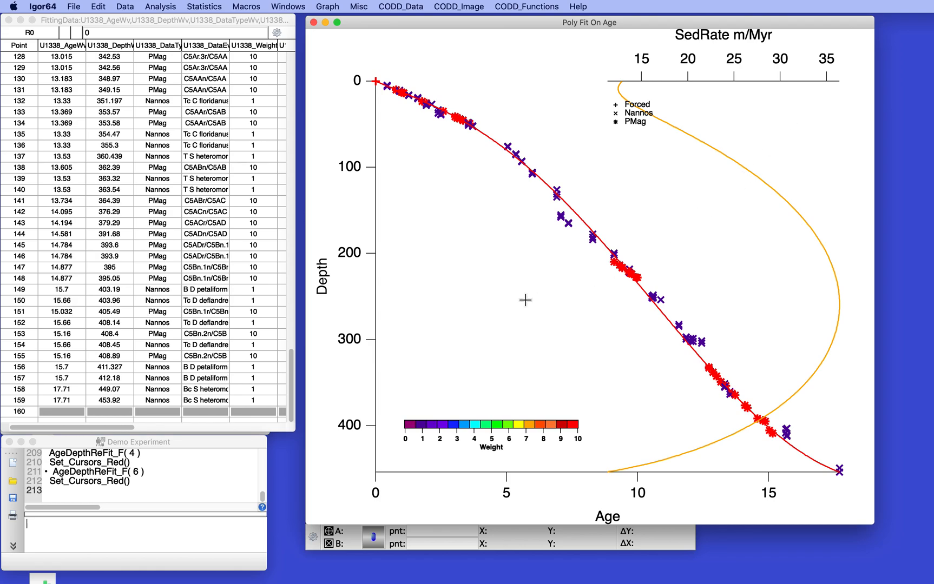
Refit the age-depth data by rerunning the AgeDepthReFit command with order of fit 11, and acknowledge the age model warning.
click(99, 522)
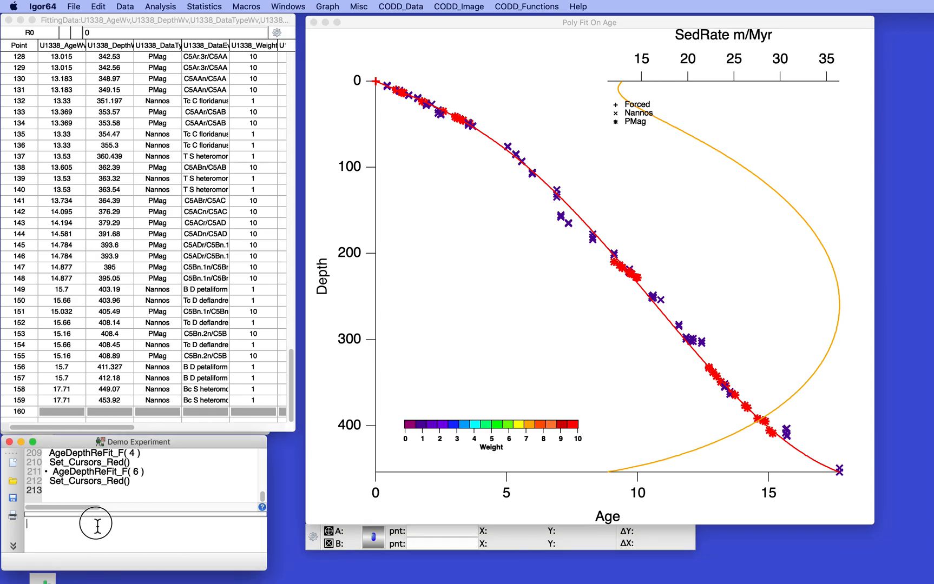
click(54, 474)
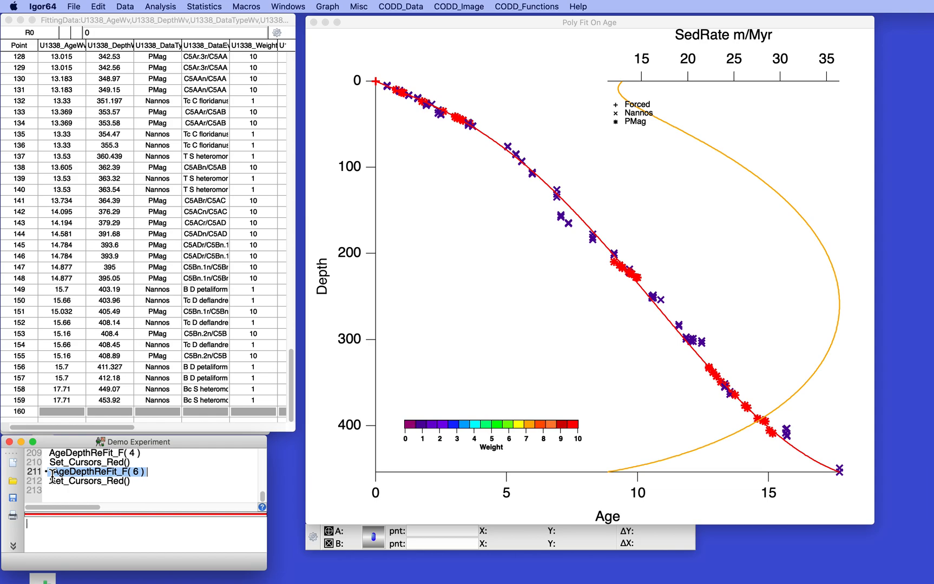
key(Return)
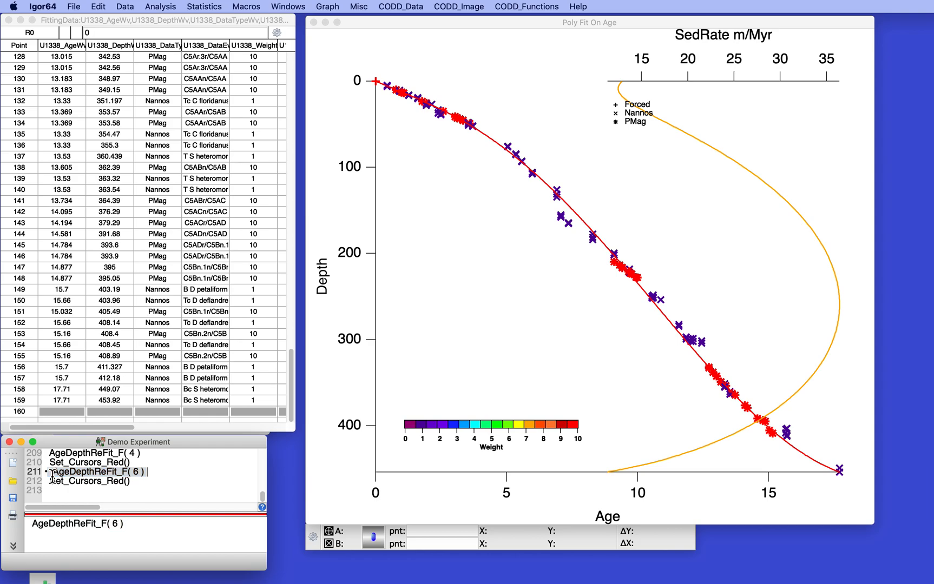
text(11)
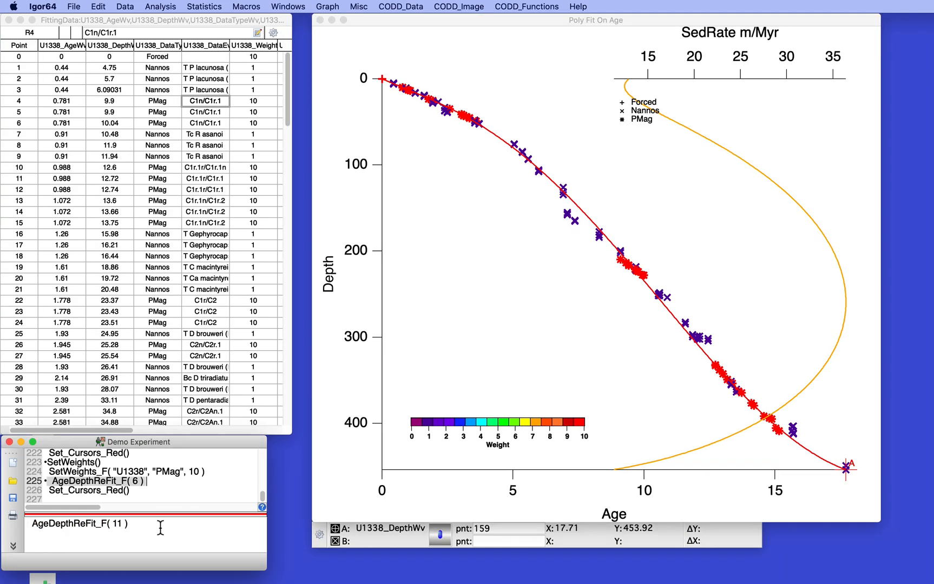
key(Return)
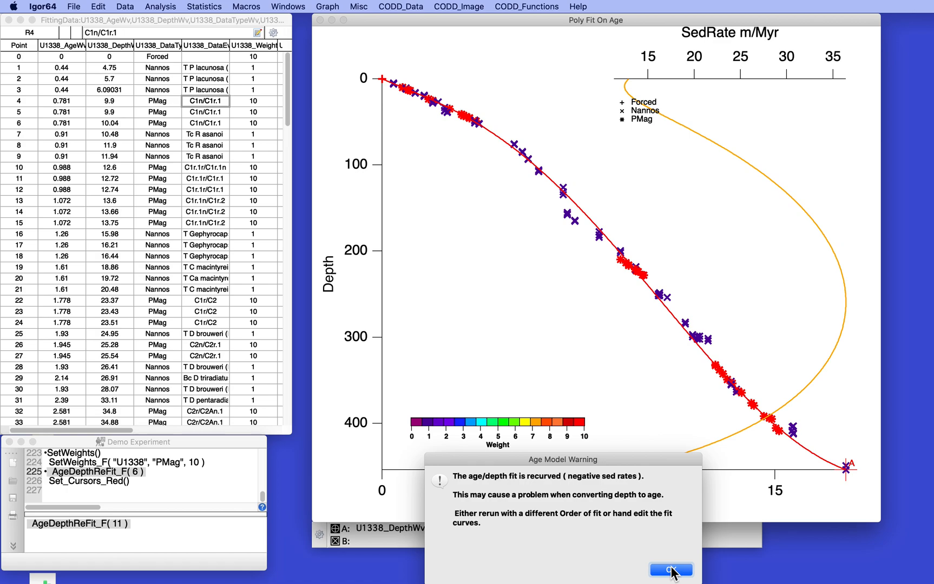
click(670, 571)
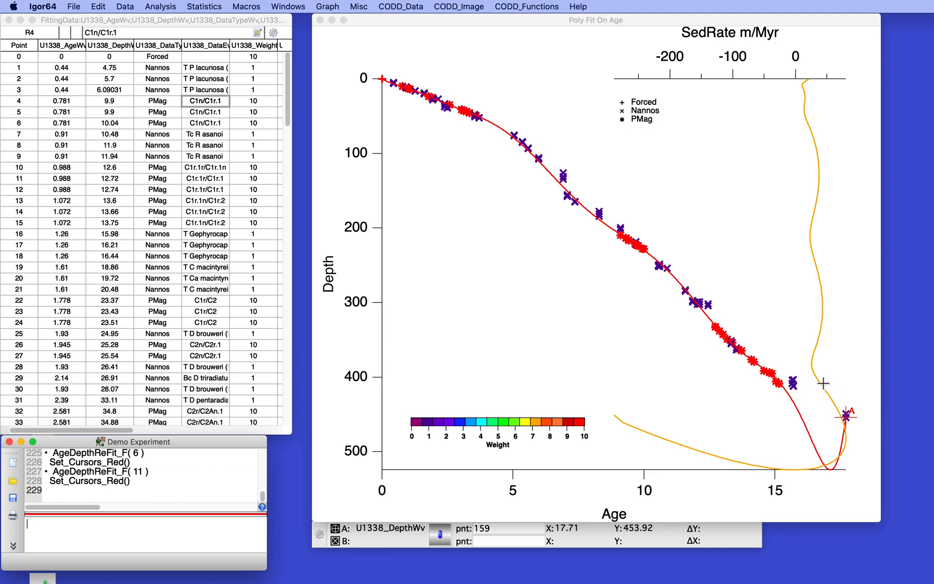
Place cursor A on the shallower of the two deepest Nannos points, at age 17.71, and set its weight to zero with Weight_0.
drag(823, 383, 819, 437)
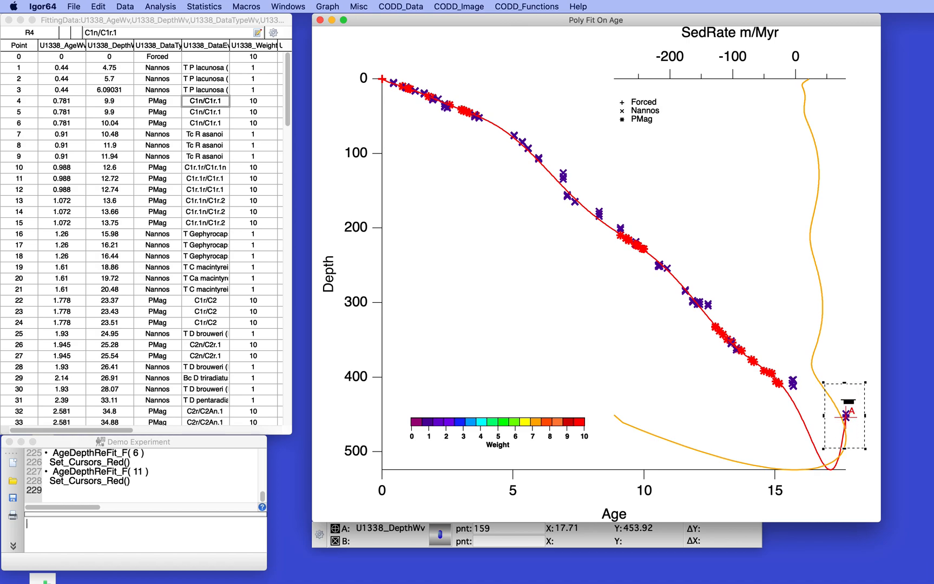
click(847, 402)
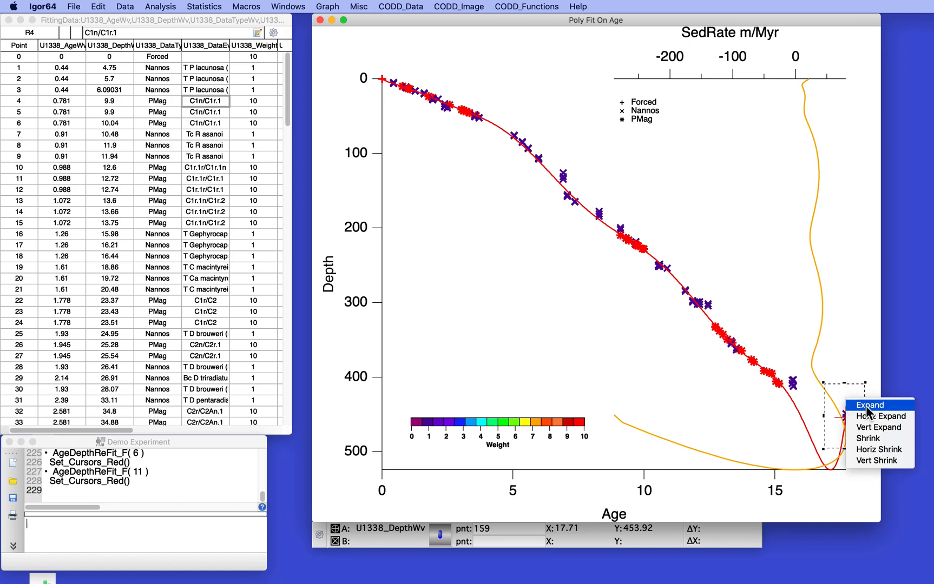
click(869, 406)
drag(627, 284, 630, 264)
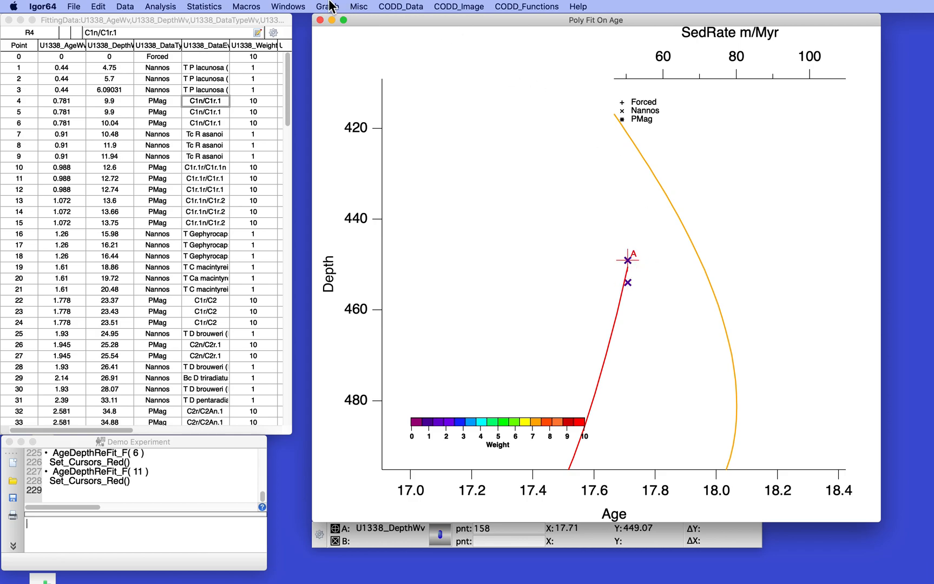
click(403, 6)
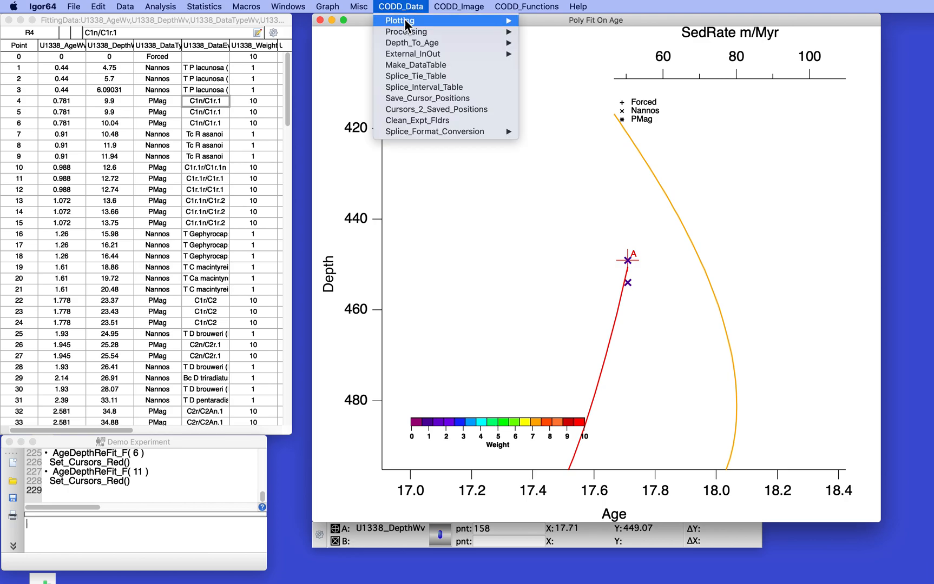
mouse_move(409, 44)
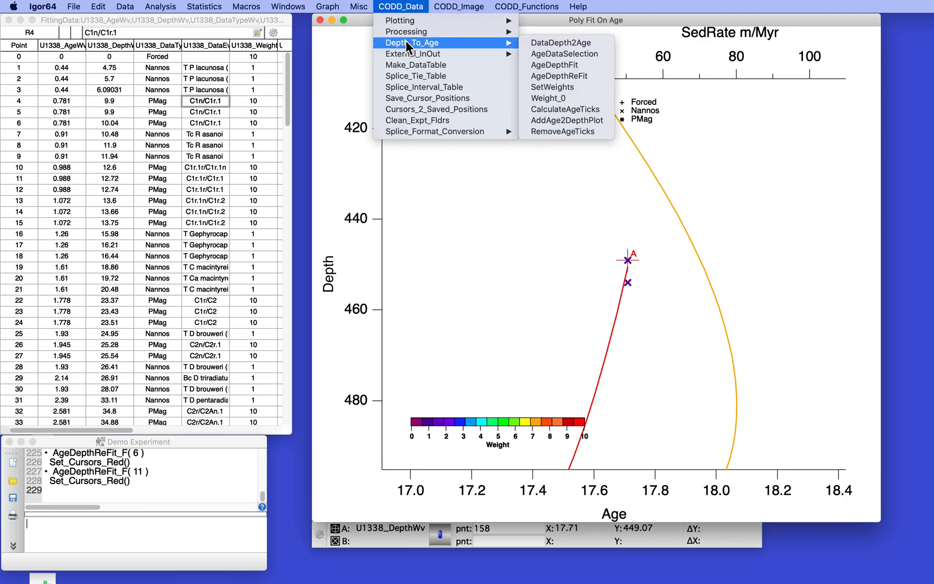
click(545, 99)
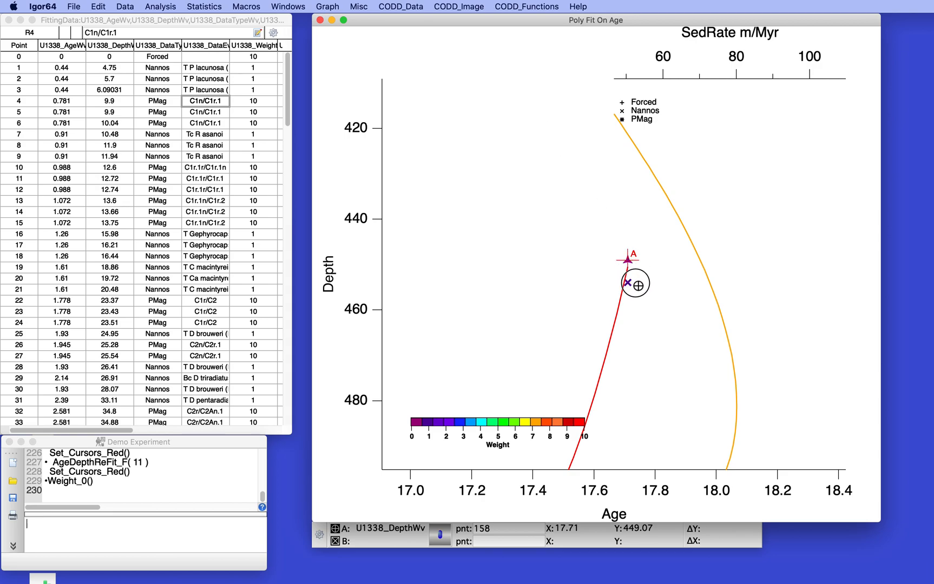
Place cursor A on the deepest Nannos point, set its weight to zero with Weight_0, and restore the full plot range.
drag(642, 279, 627, 283)
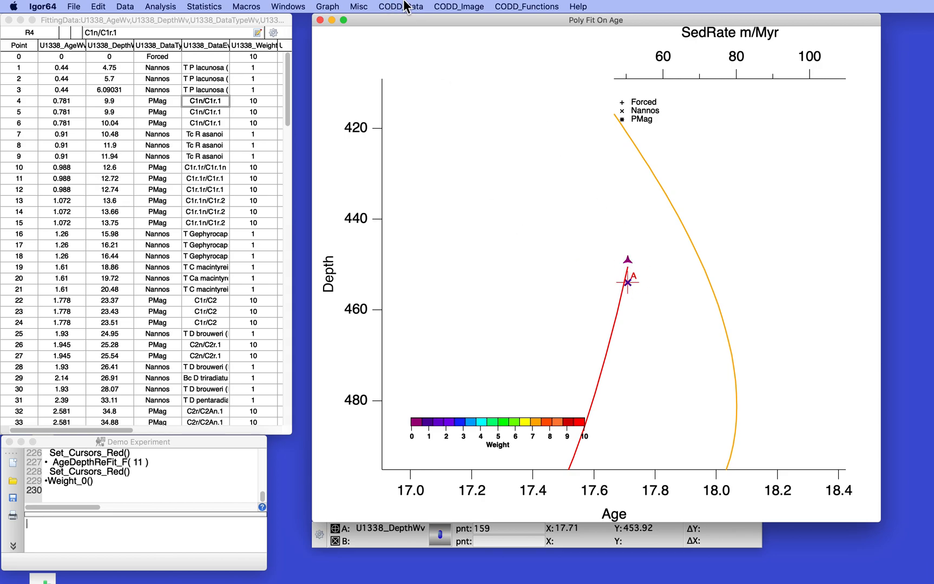
click(407, 6)
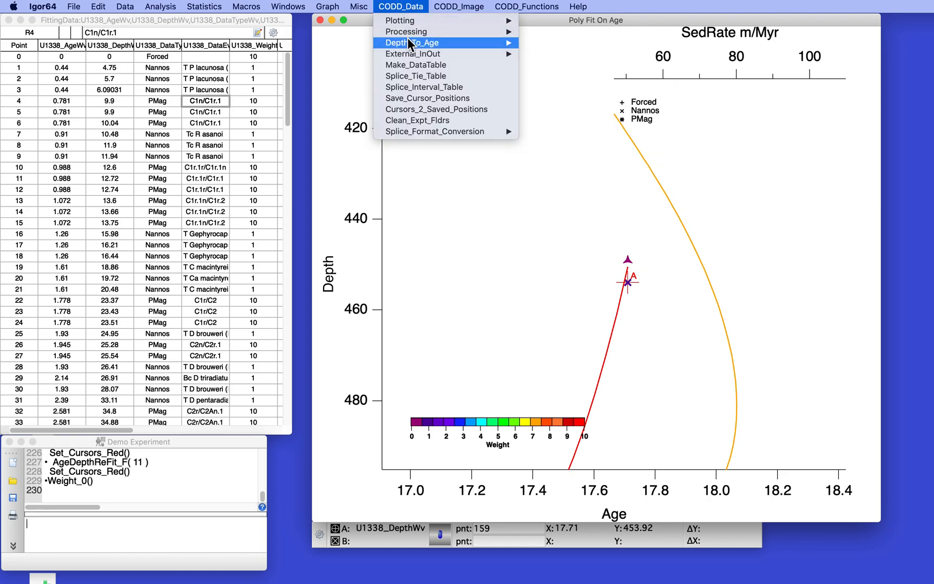
mouse_move(409, 46)
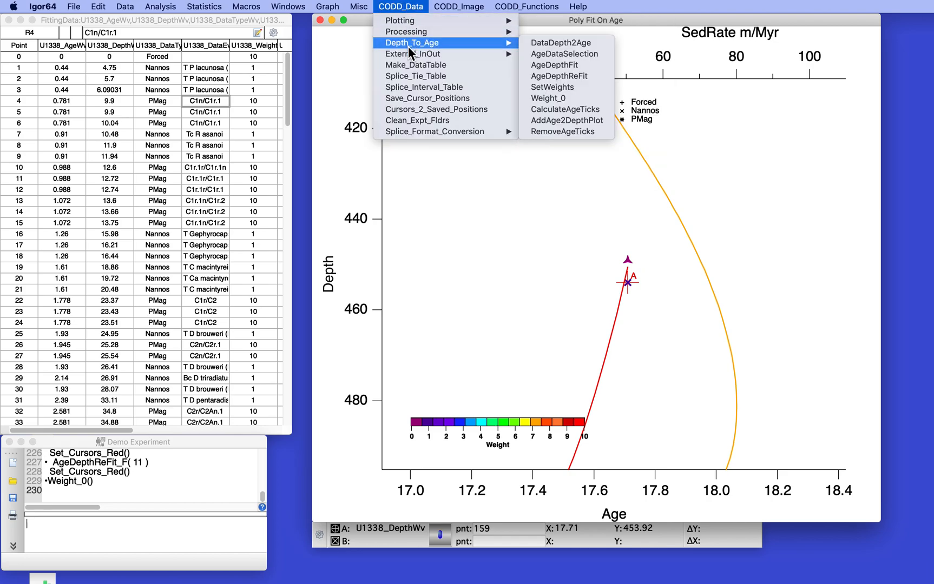
click(541, 98)
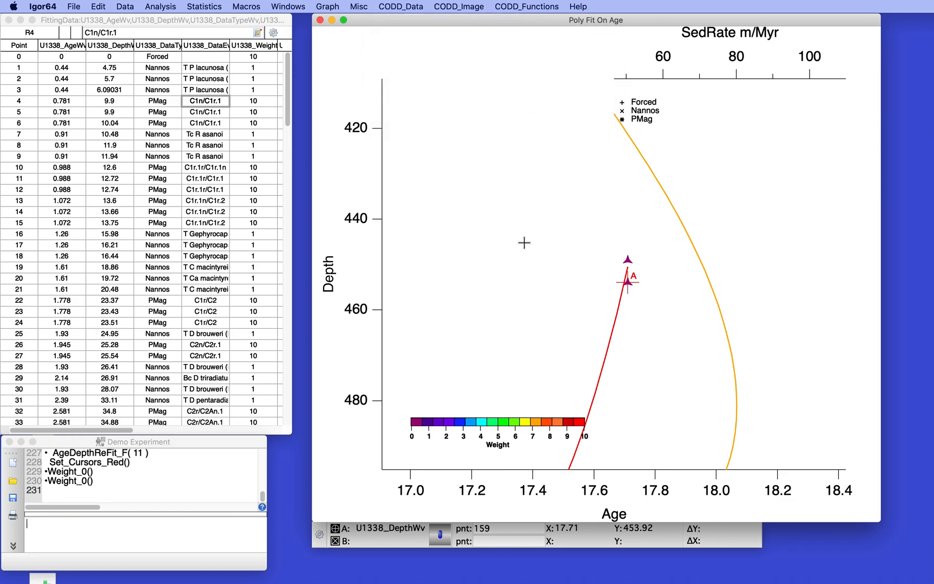
key(super+a)
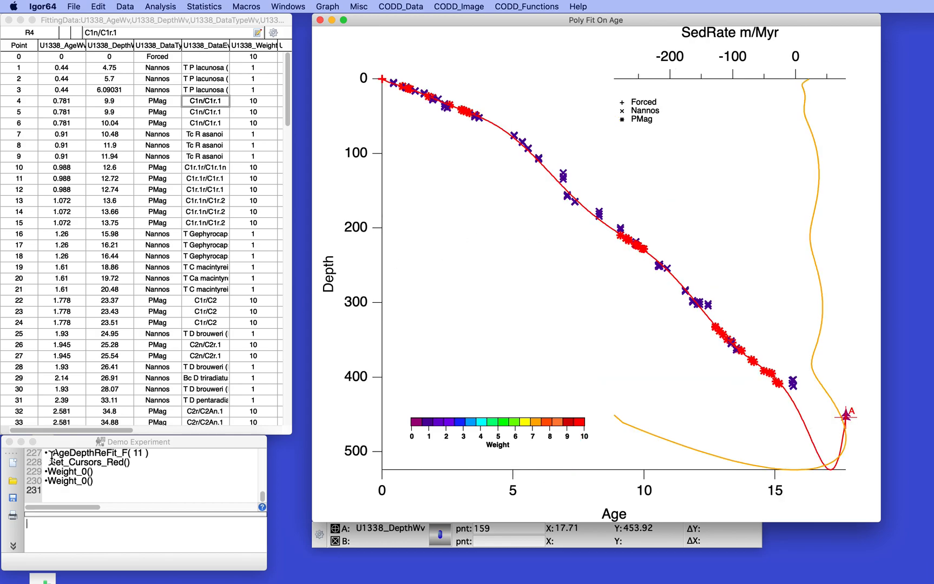
Rerun the age-depth refit with order of fit 11 on the data without the two zero-weighted points.
click(52, 457)
click(52, 456)
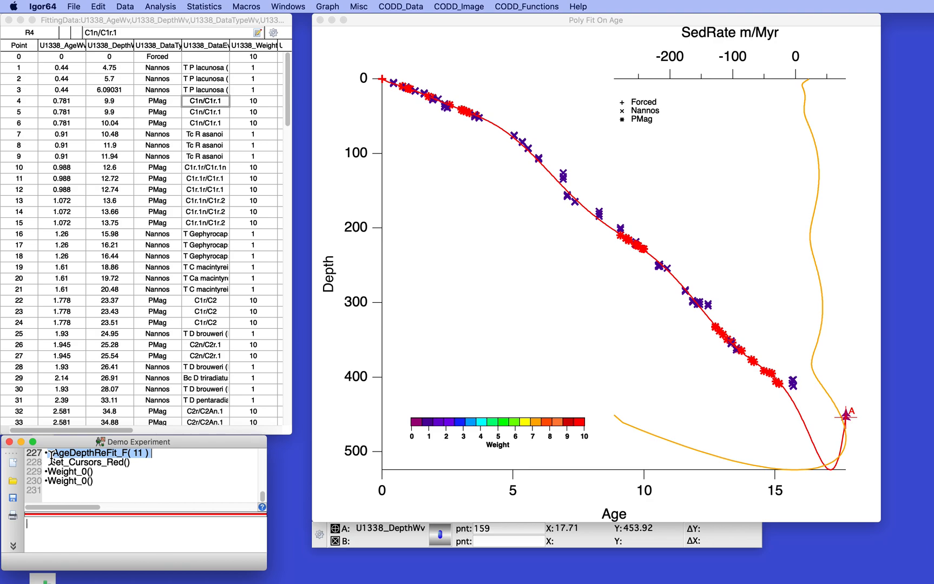
key(Return)
key(Return)
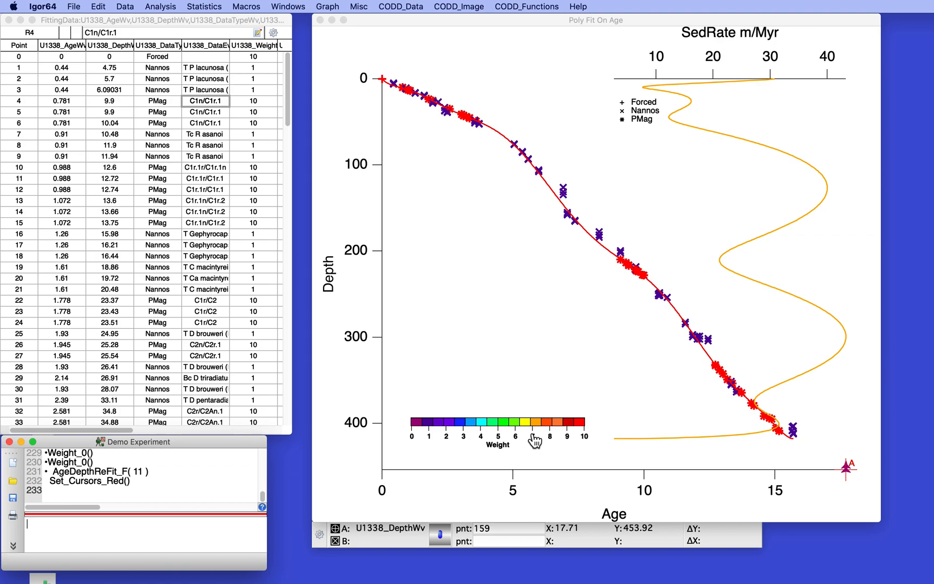
Place cursor A on the sedimentation-rate curve at its local minimum near a depth of 210.
click(334, 530)
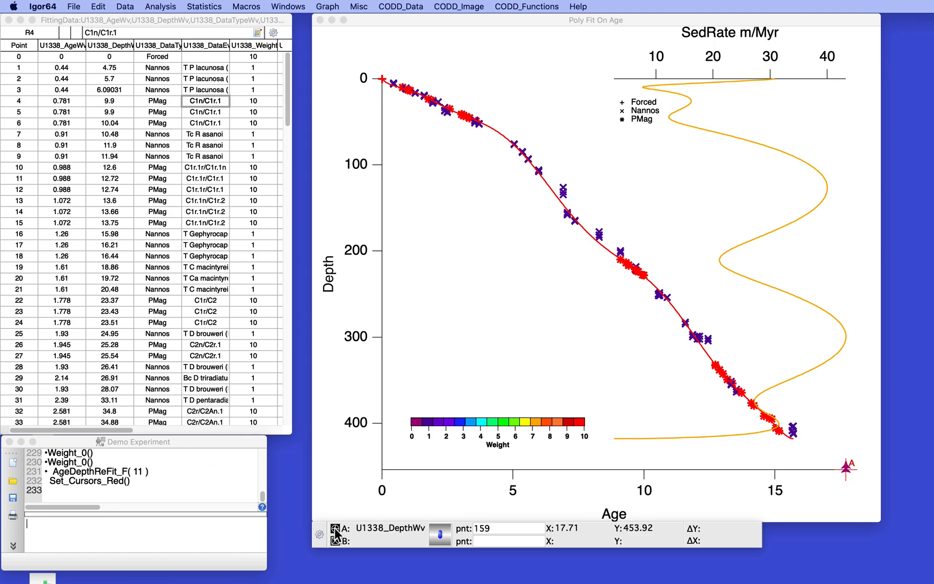
drag(335, 535, 720, 263)
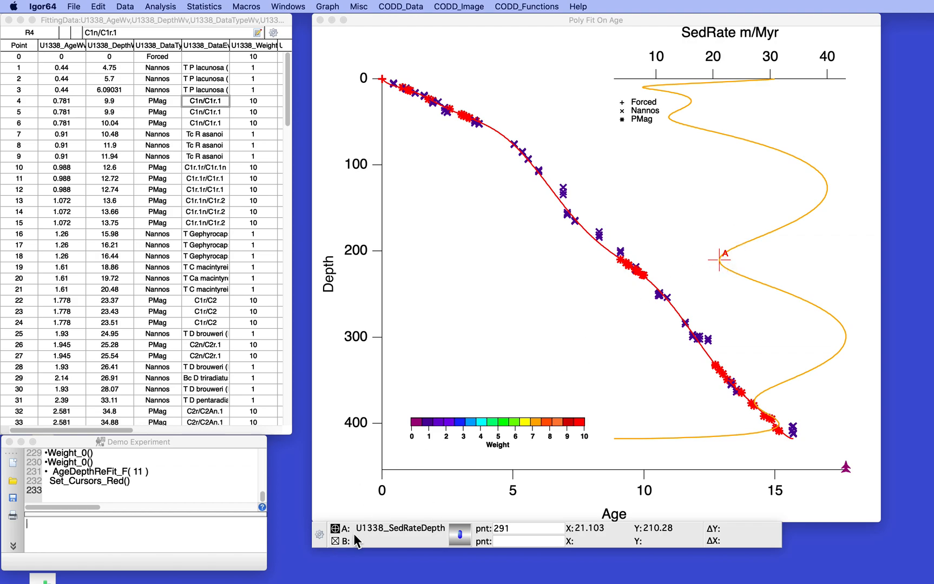
Set the style of all cursors to Hair and place cursor B on the fitted age-depth curve near a depth of 208.
click(318, 535)
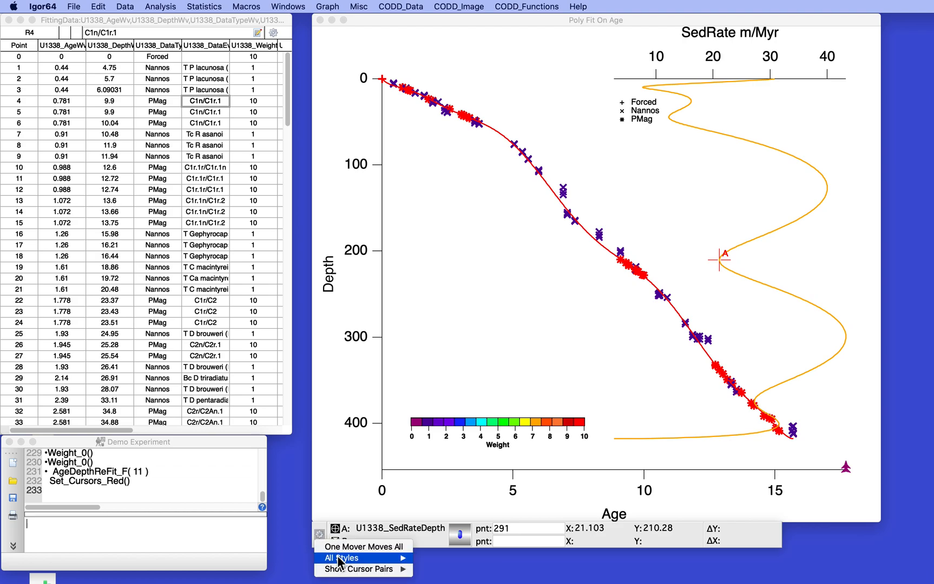
mouse_move(339, 560)
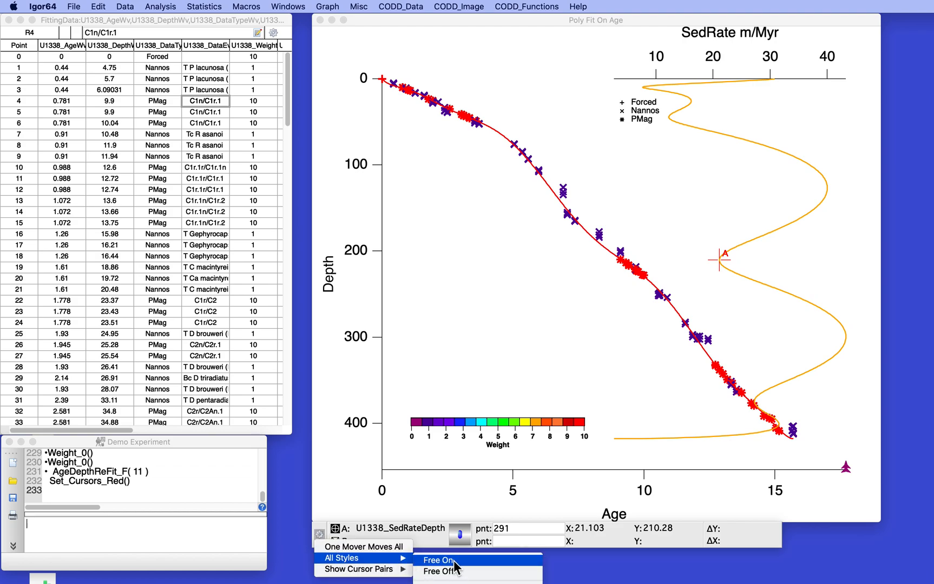
click(453, 561)
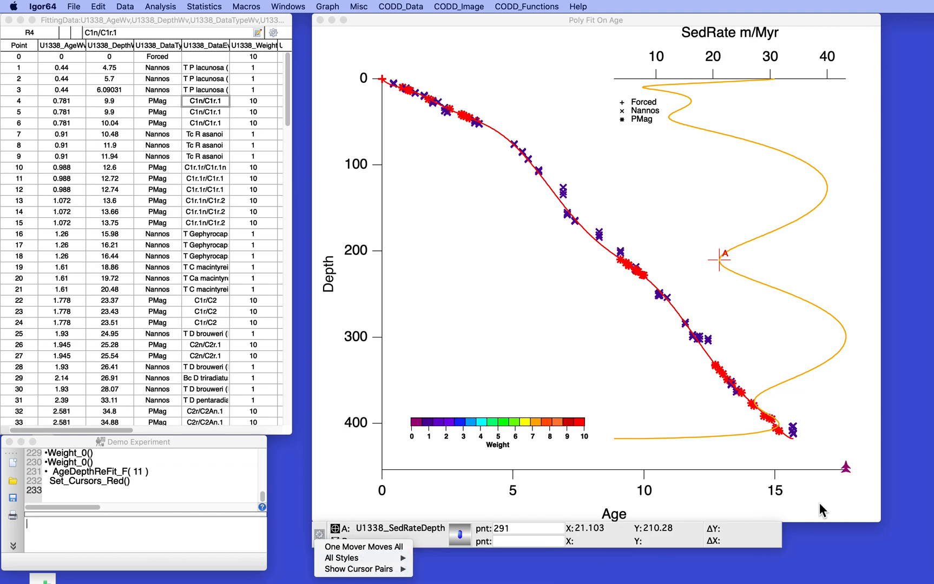
drag(878, 522, 878, 495)
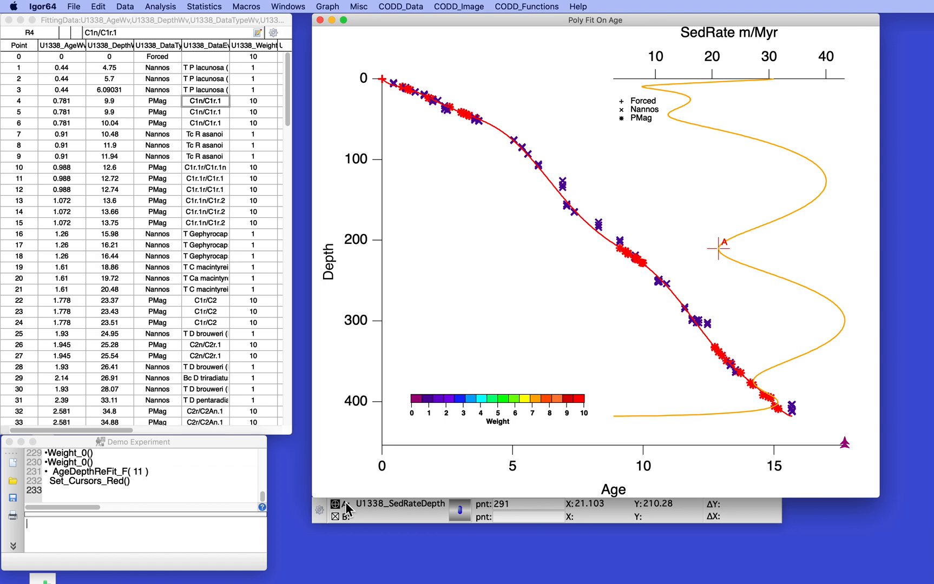
click(320, 509)
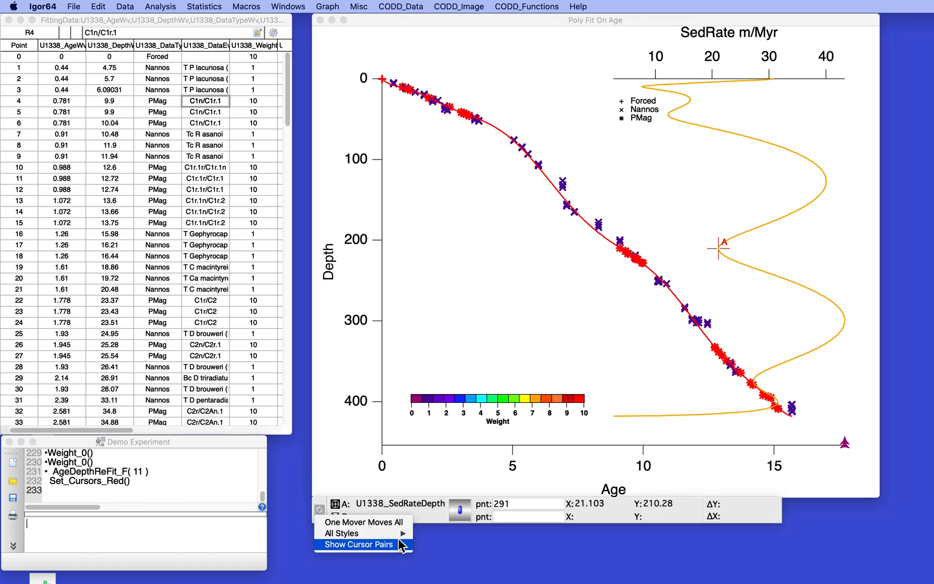
mouse_move(378, 534)
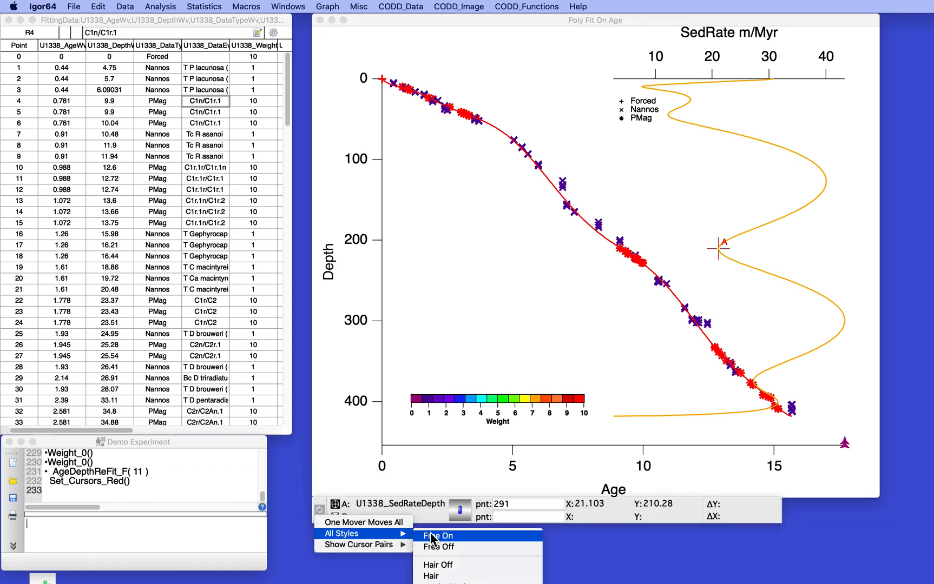
click(448, 577)
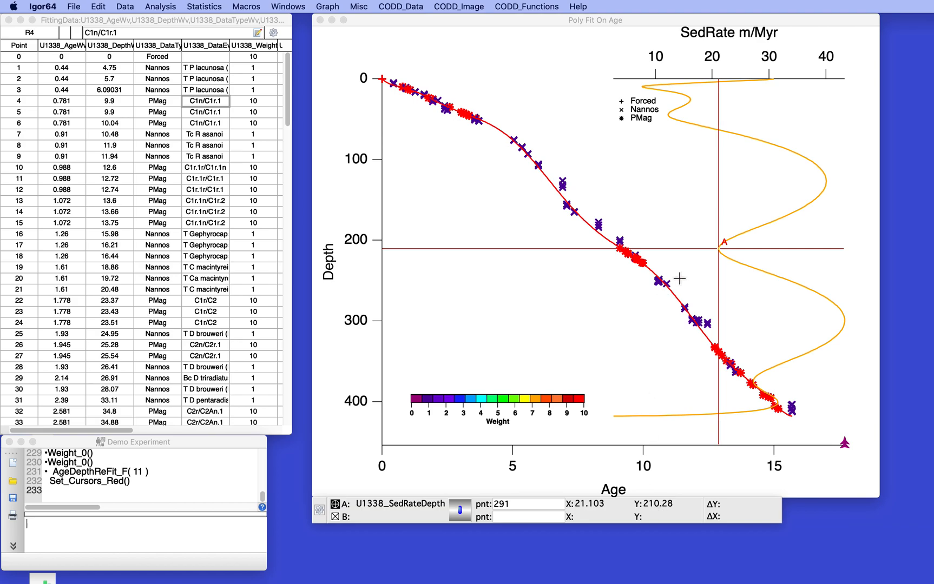
drag(332, 515, 619, 248)
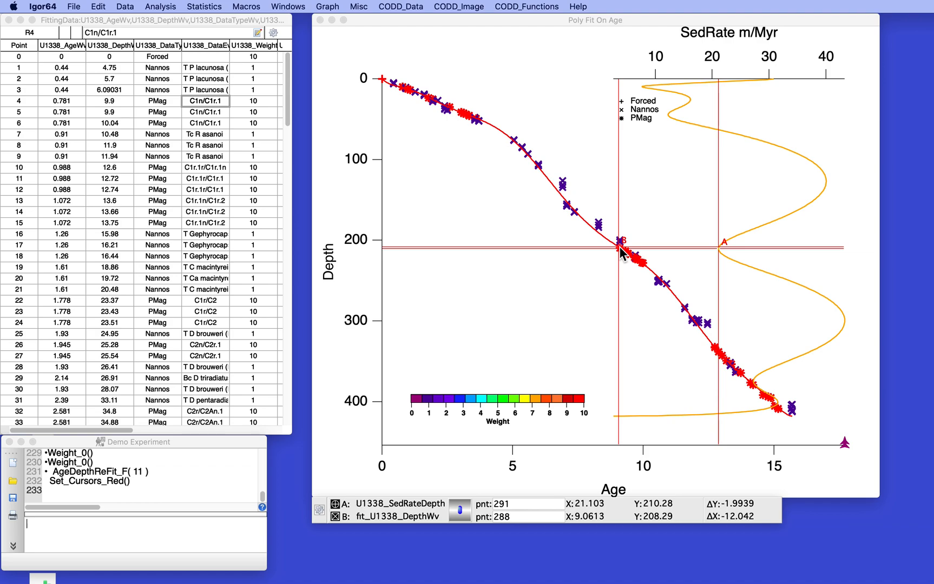